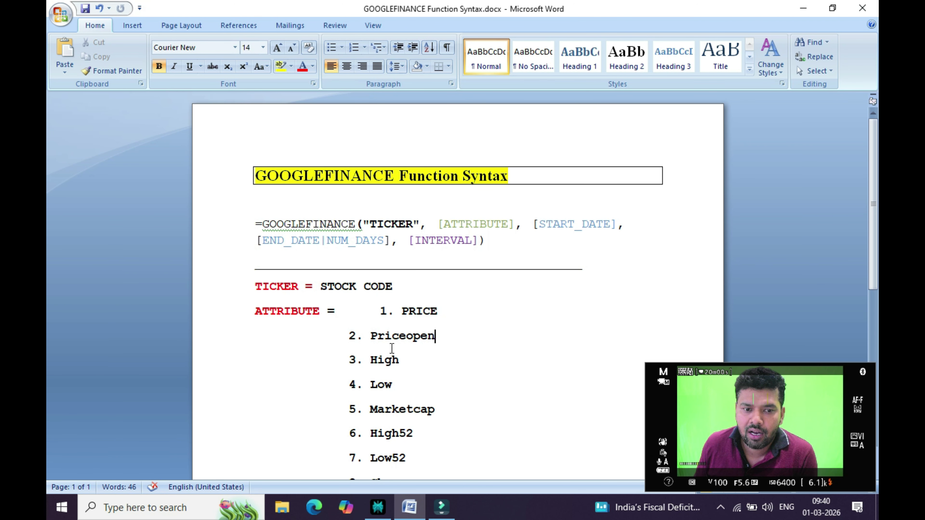
# Step: Switch to Chrome, go to Google Sheets and open the most recent untitled spreadsheet
pyautogui.click(803, 8)
pyautogui.doubleClick(266, 196)
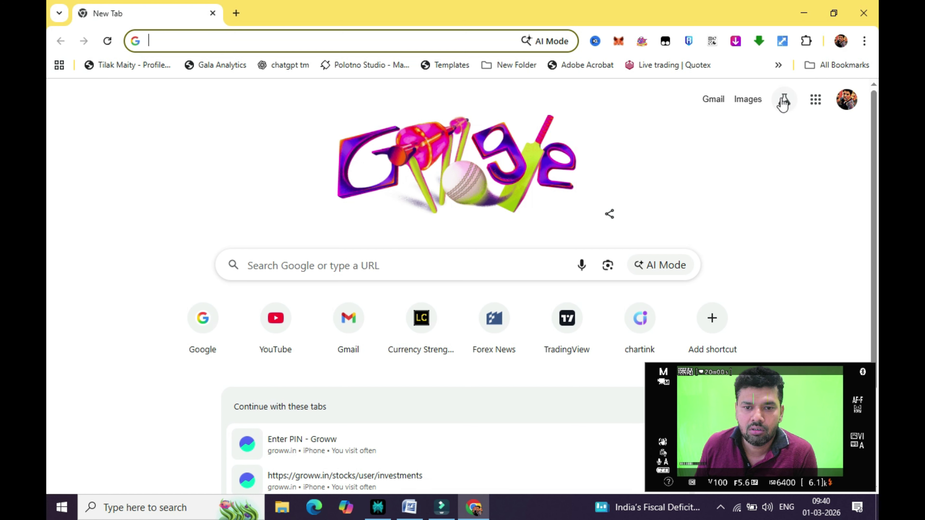
pyautogui.click(816, 100)
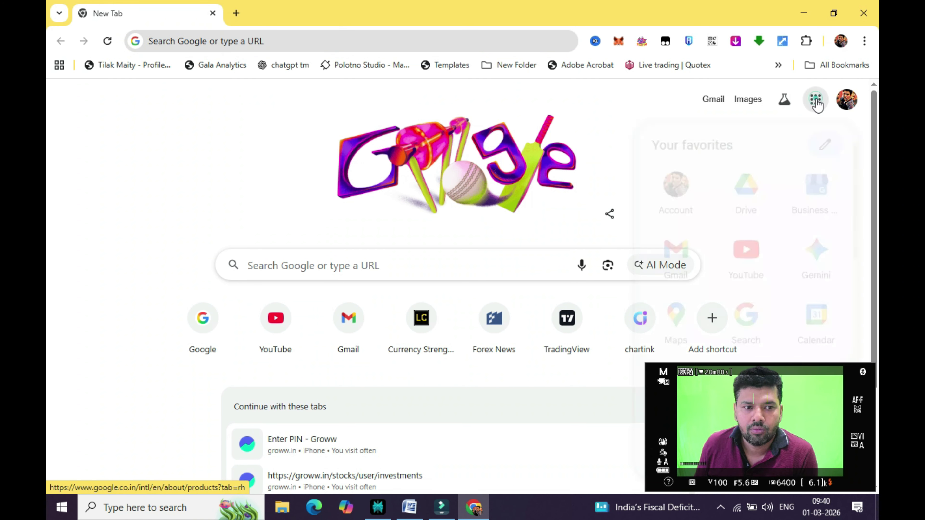
pyautogui.scroll(-1, 723, 179)
pyautogui.scroll(-5, 723, 178)
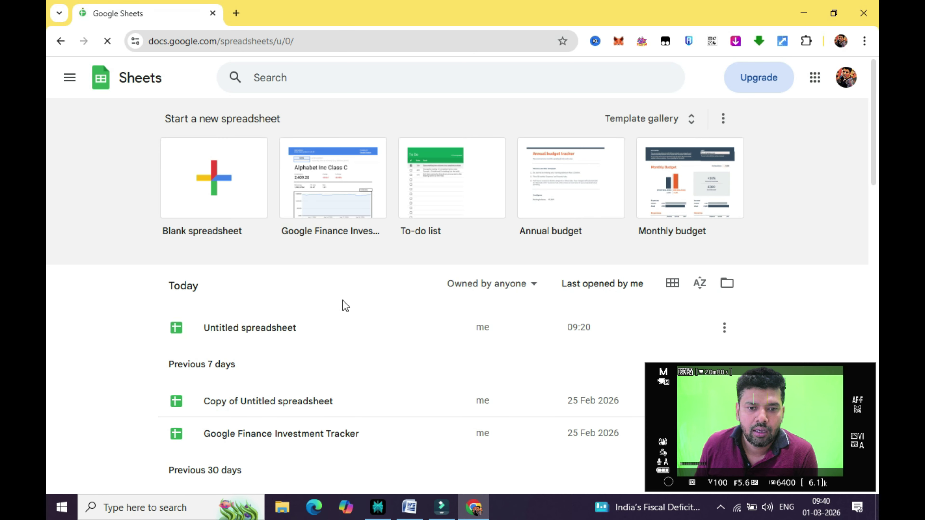
pyautogui.click(243, 324)
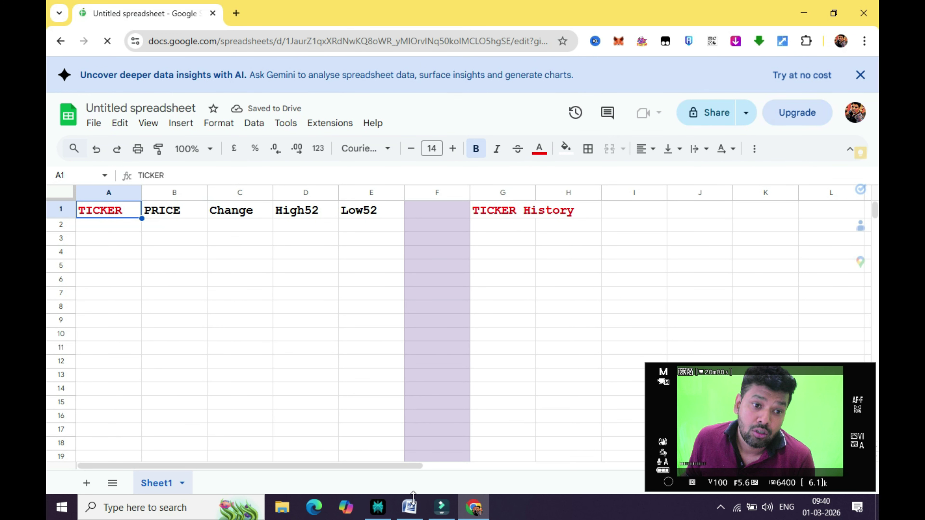
# Step: Review the GOOGLEFINANCE function syntax document in Word and return to the spreadsheet in Chrome
pyautogui.click(409, 507)
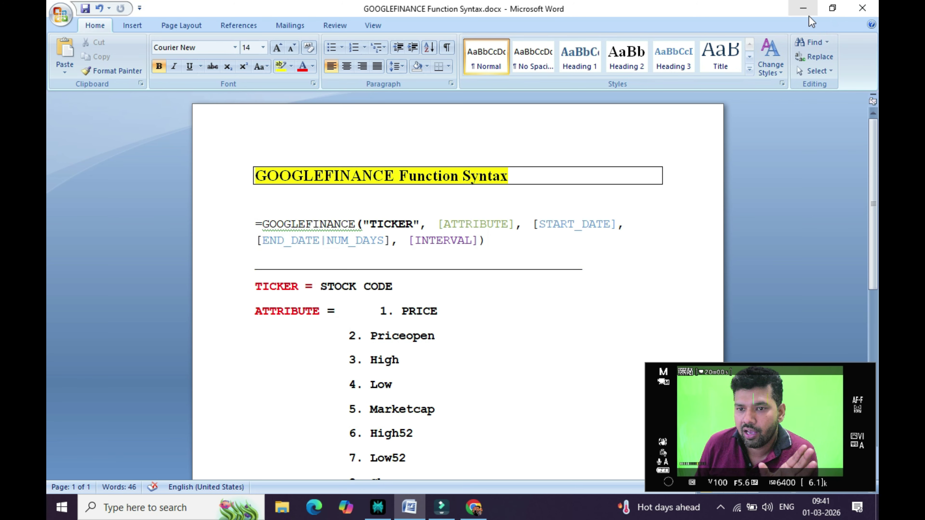
pyautogui.click(803, 8)
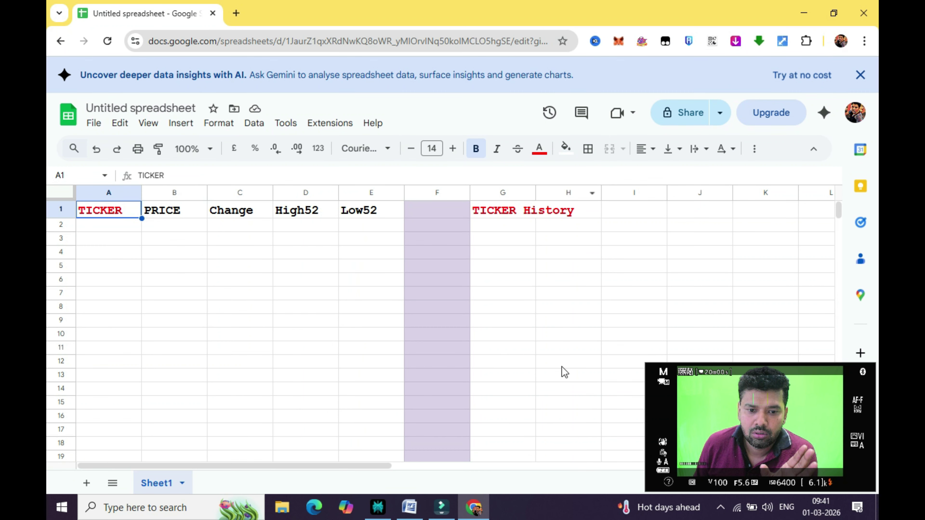
pyautogui.click(470, 505)
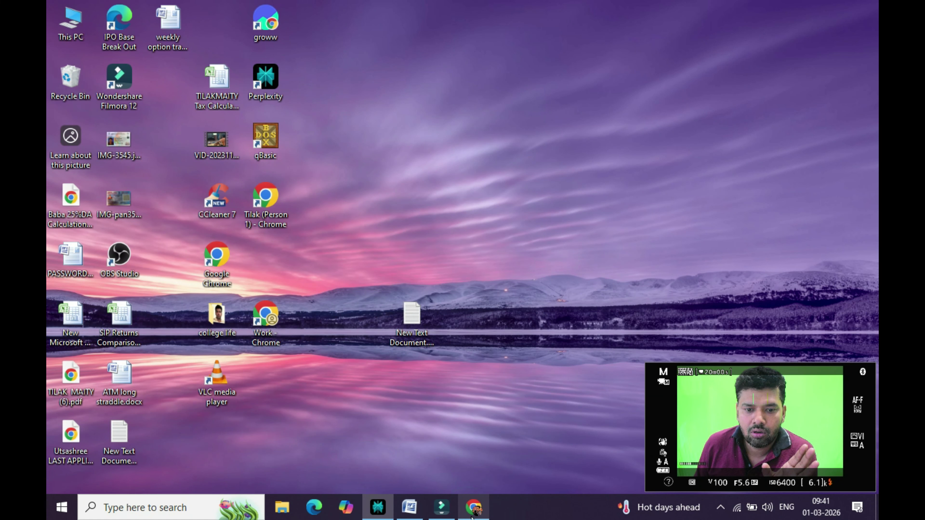
pyautogui.click(473, 506)
# Step: Search Google for "googlefinance" in a new tab and open the Google Finance site
pyautogui.click(236, 13)
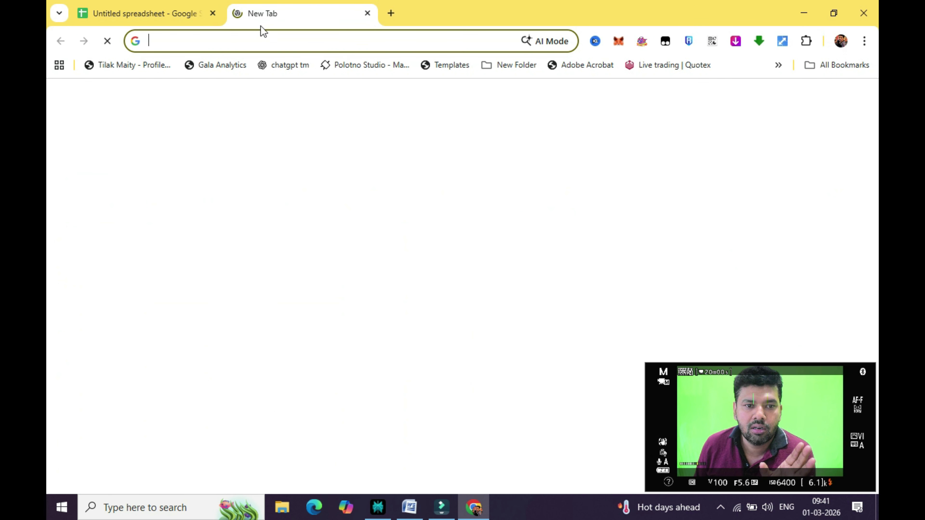
pyautogui.click(323, 262)
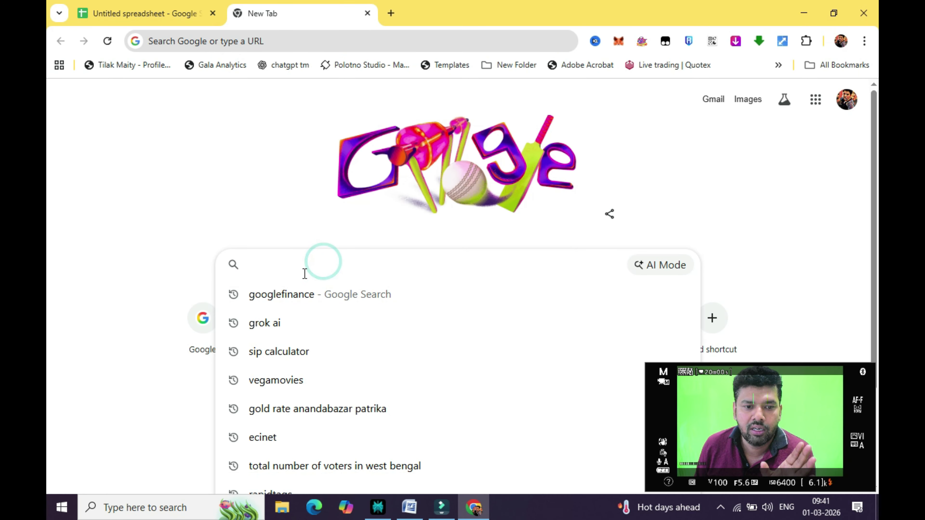
pyautogui.write('goo')
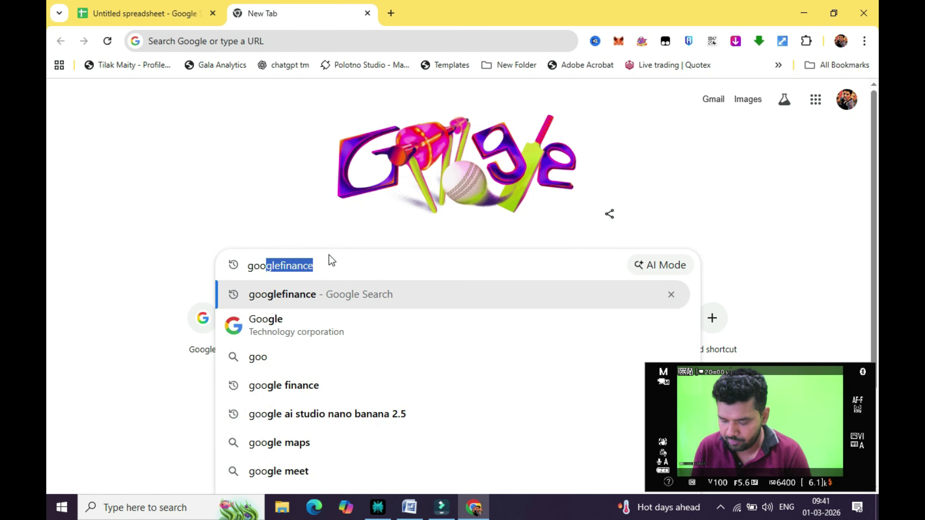
pyautogui.write('glefinance')
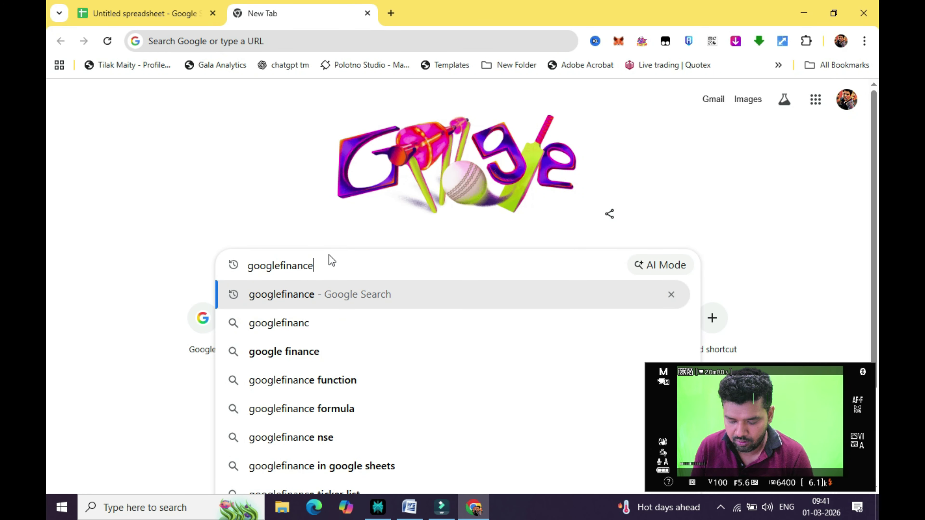
pyautogui.press('Return')
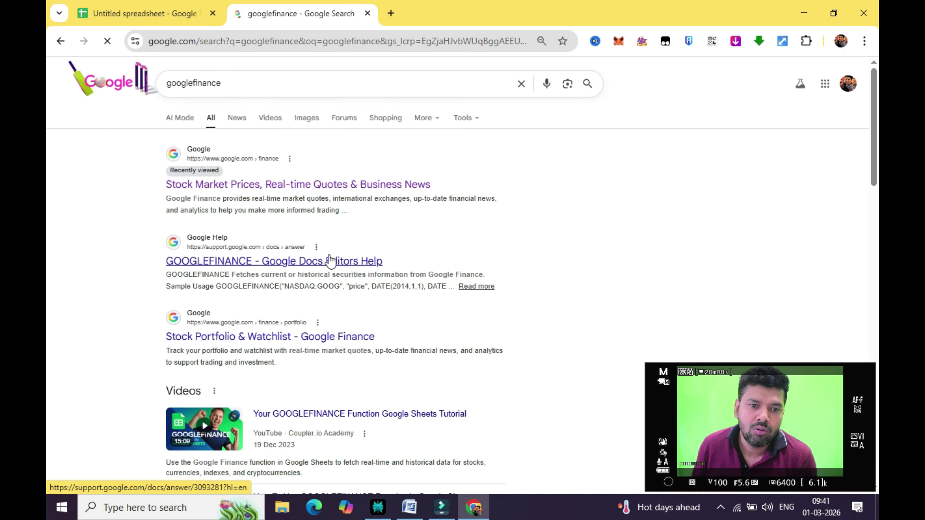
pyautogui.click(280, 191)
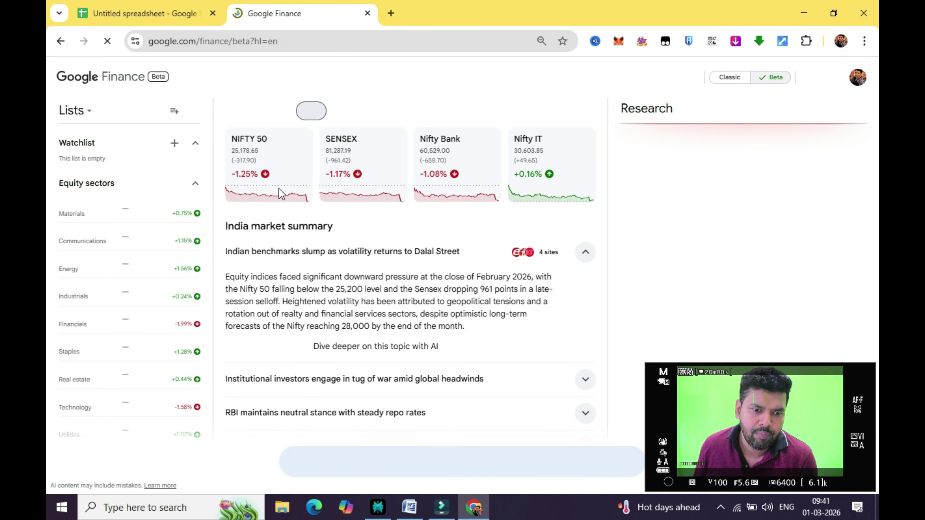
# Step: Look up "dixon" in Google Finance, open the Dixon Technologies NSE quote and highlight its ticker code
pyautogui.click(351, 464)
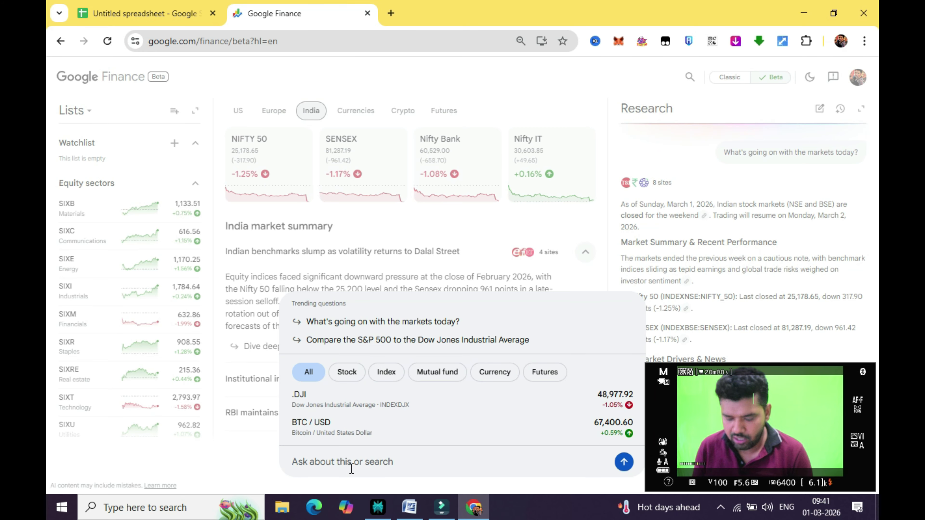
pyautogui.write('dixon')
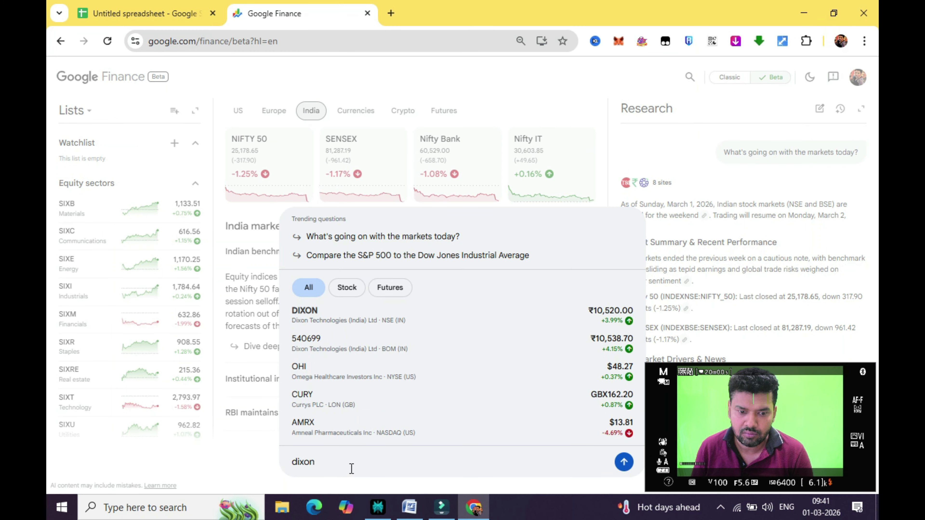
pyautogui.press('Return')
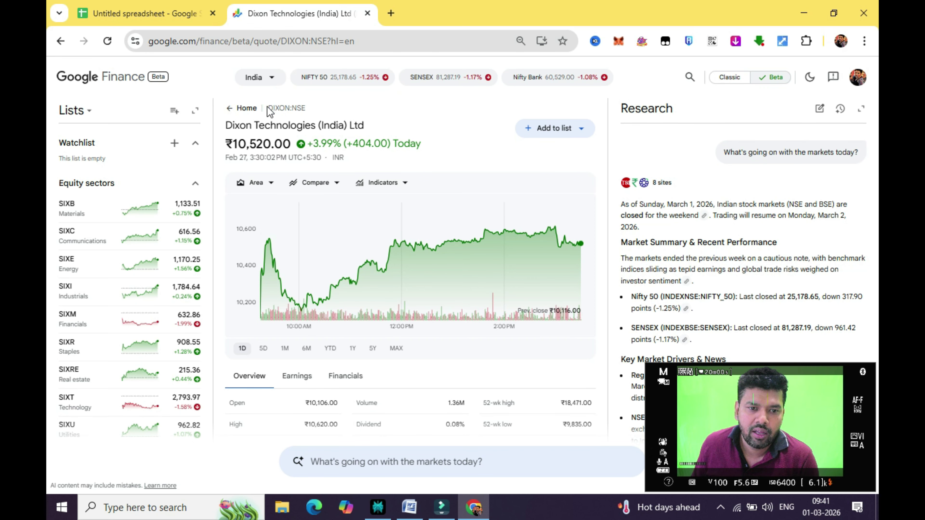
pyautogui.moveTo(269, 108); pyautogui.dragTo(306, 109)
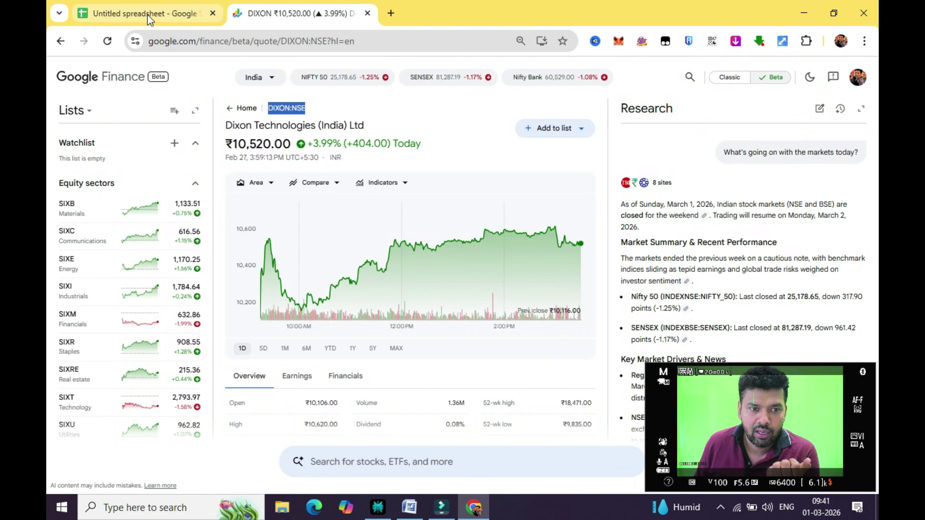
# Step: Enter the ticker NSE:DIXON in cell A2 of the spreadsheet, checking the code against the Google Finance quote
pyautogui.click(178, 14)
pyautogui.click(101, 226)
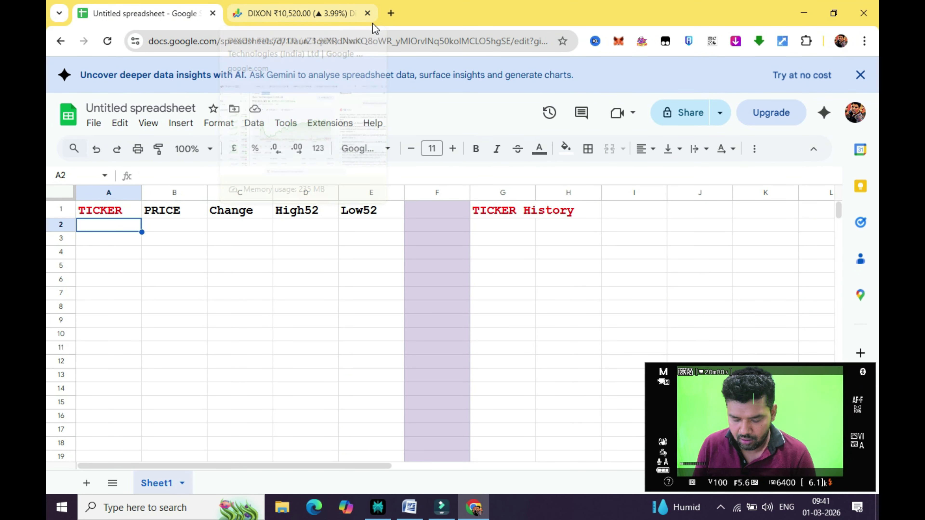
pyautogui.write('NSE')
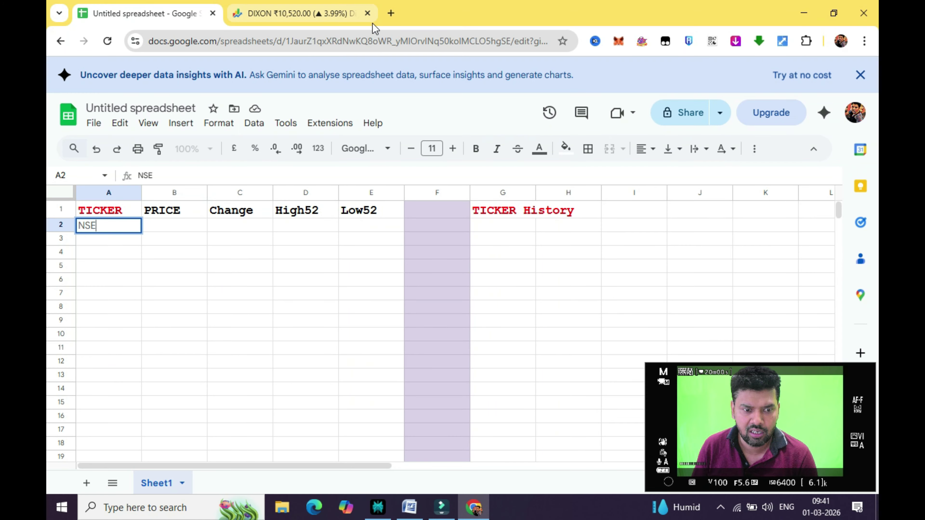
pyautogui.write(':')
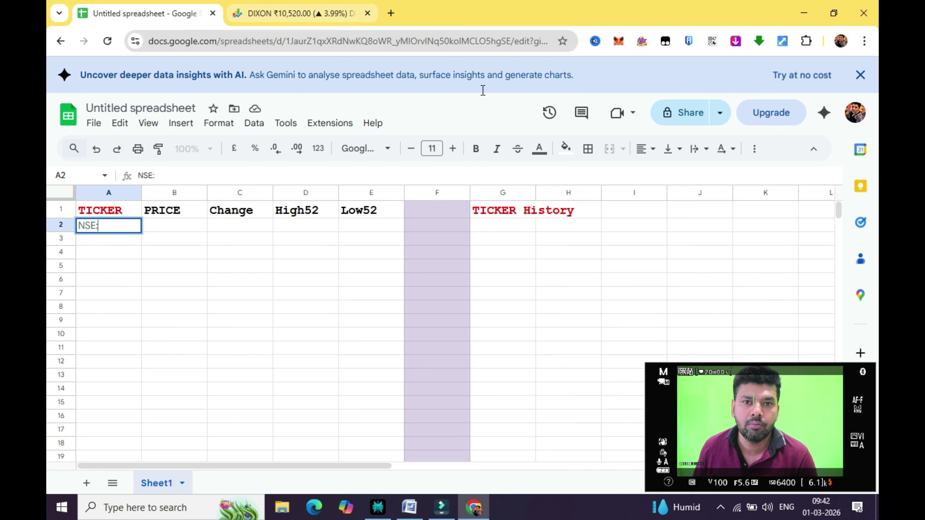
pyautogui.click(326, 14)
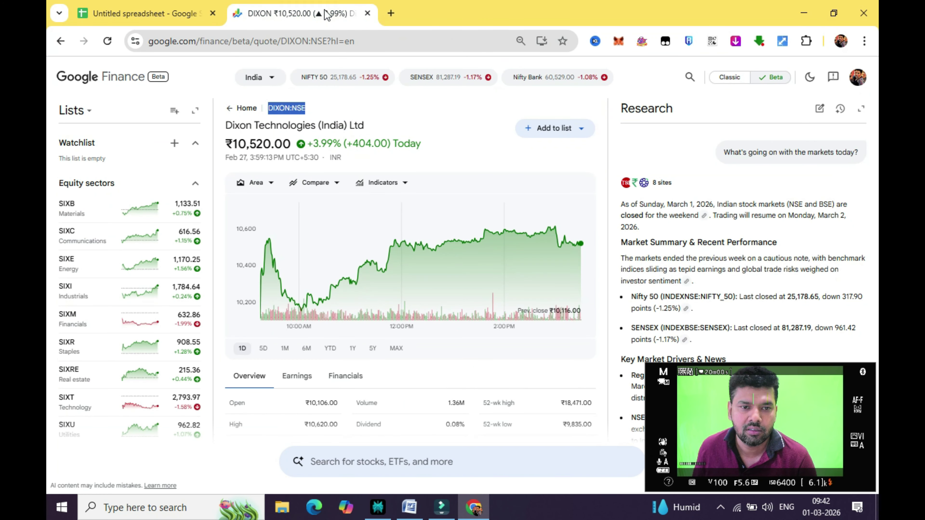
pyautogui.click(120, 15)
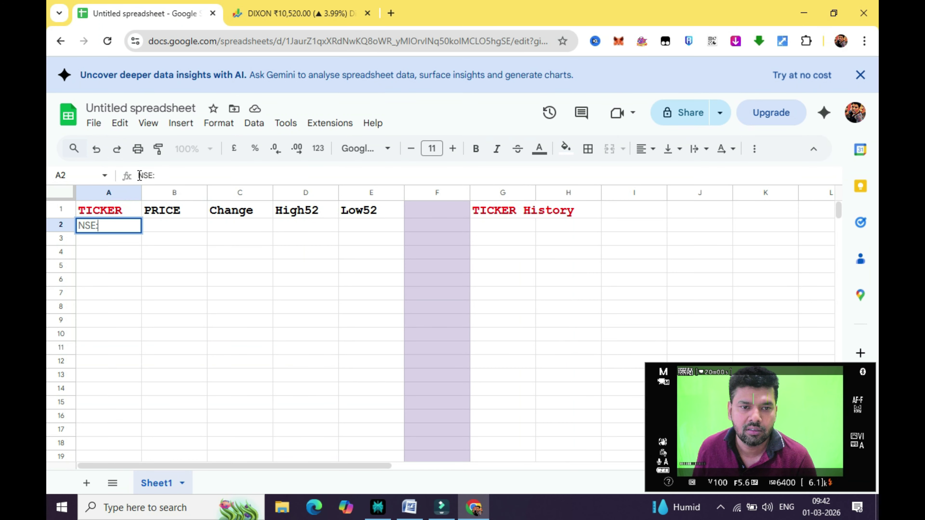
pyautogui.write('DIXON')
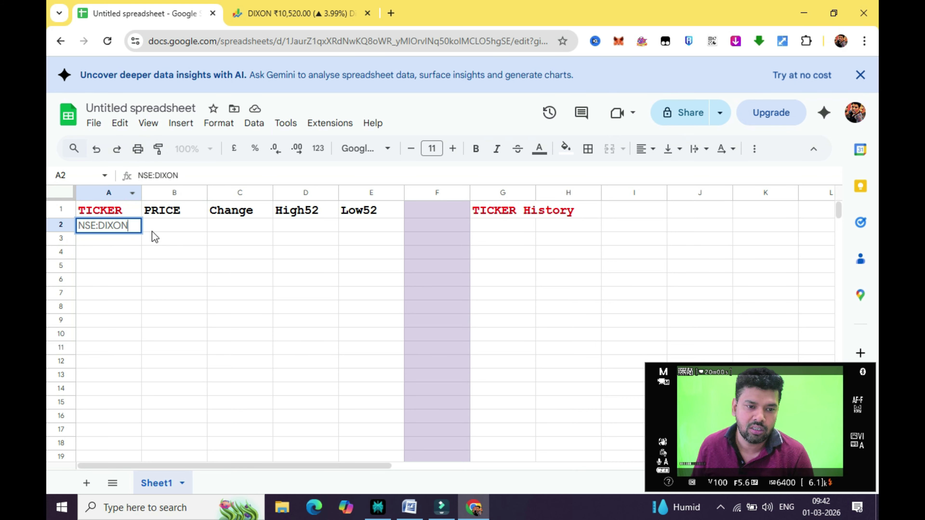
# Step: Check the syntax document in Word, and enter =GOOGLEFINANCE(A2,"PRICE") in cell B2 of the spreadsheet
pyautogui.click(176, 227)
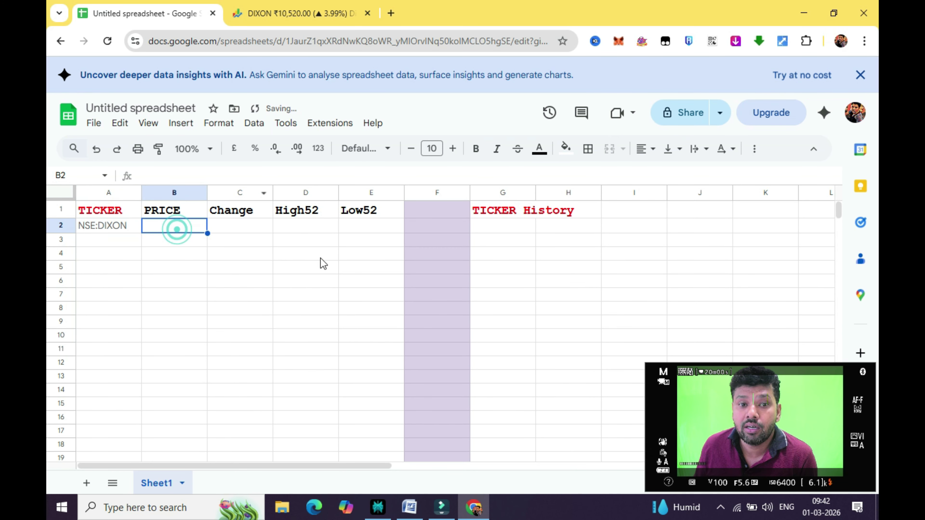
pyautogui.click(409, 508)
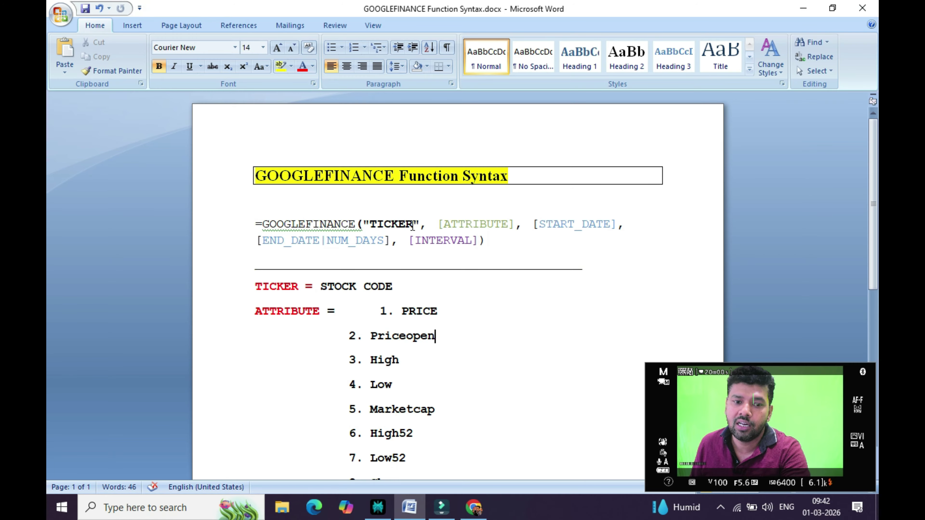
pyautogui.click(803, 8)
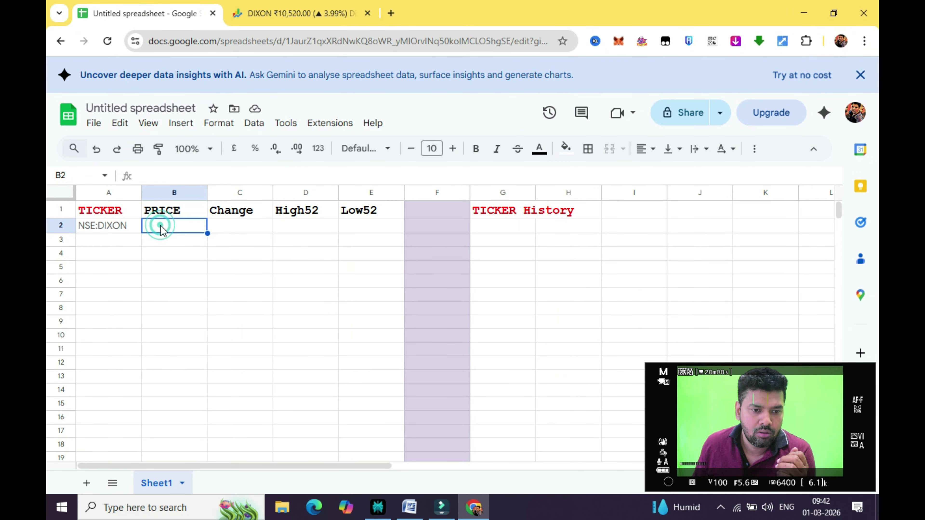
pyautogui.write('=GOO')
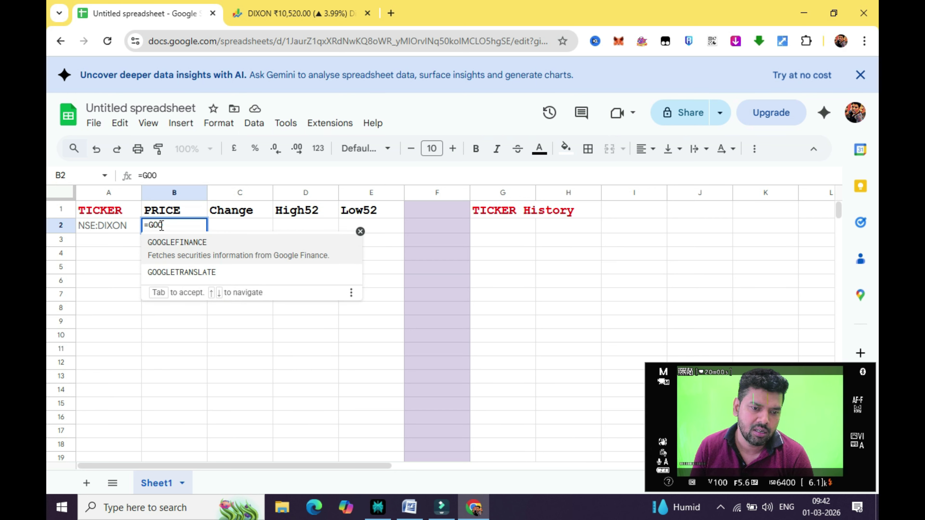
pyautogui.press('Tab')
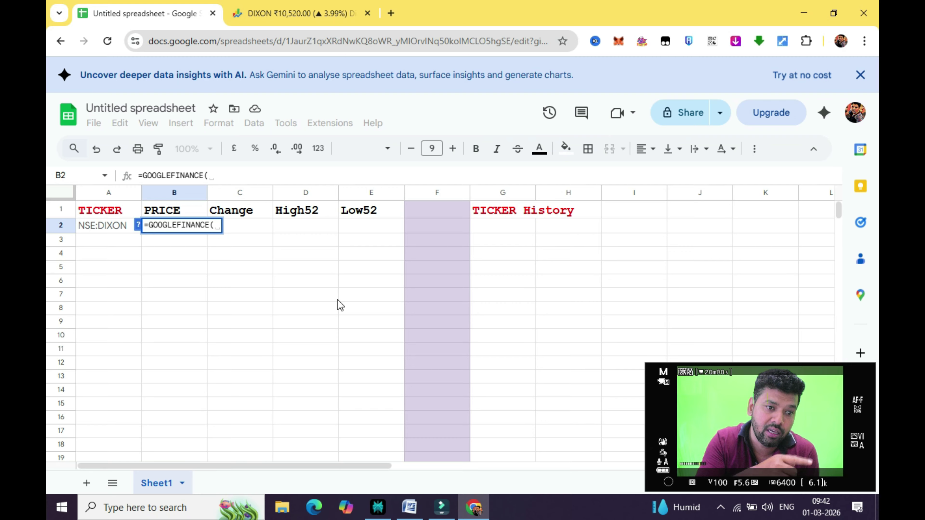
pyautogui.write('A2')
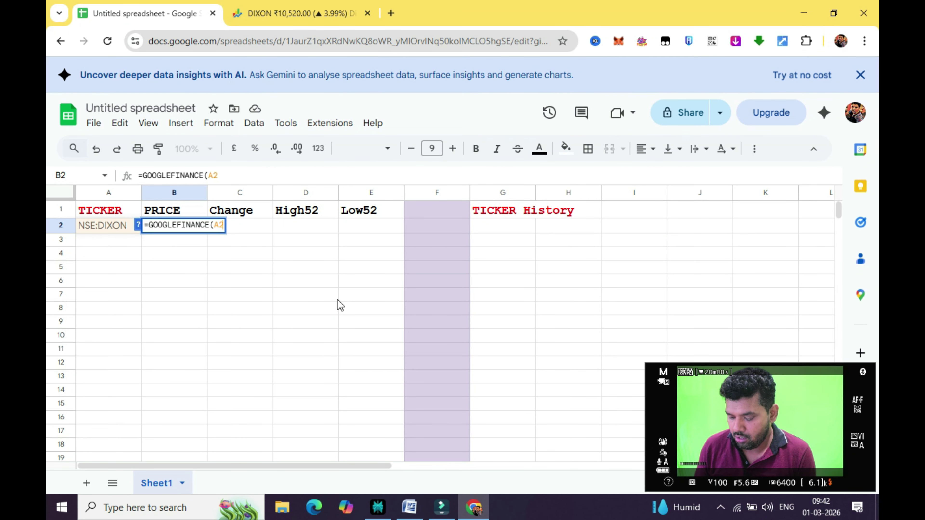
pyautogui.write(',')
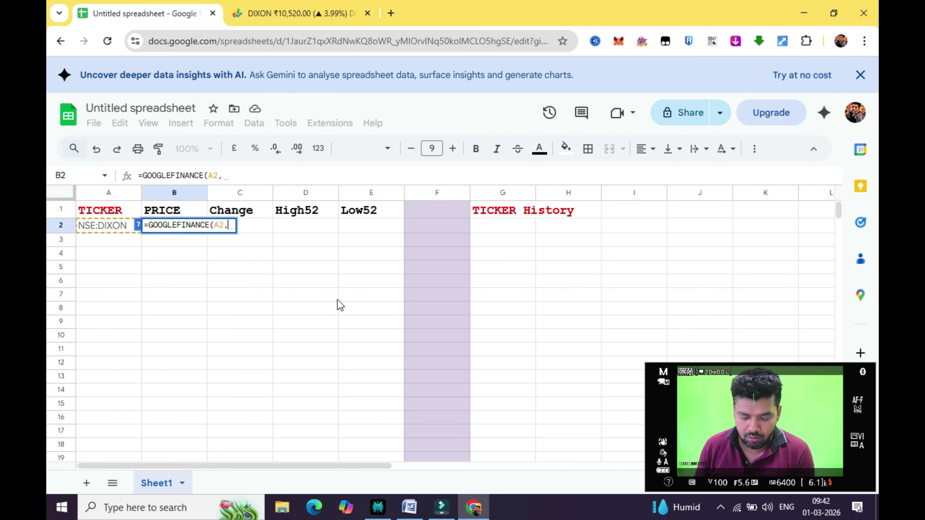
pyautogui.write('"')
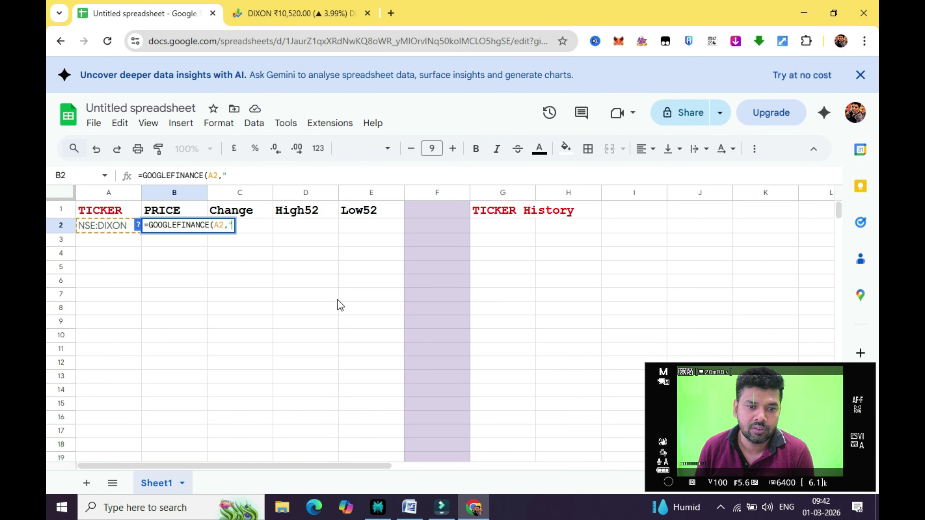
pyautogui.write('PRICE')
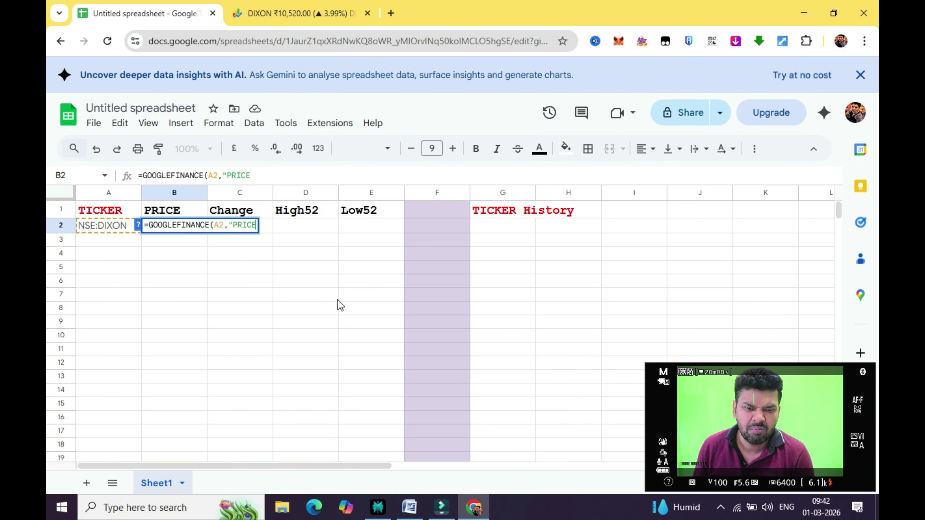
pyautogui.write('")')
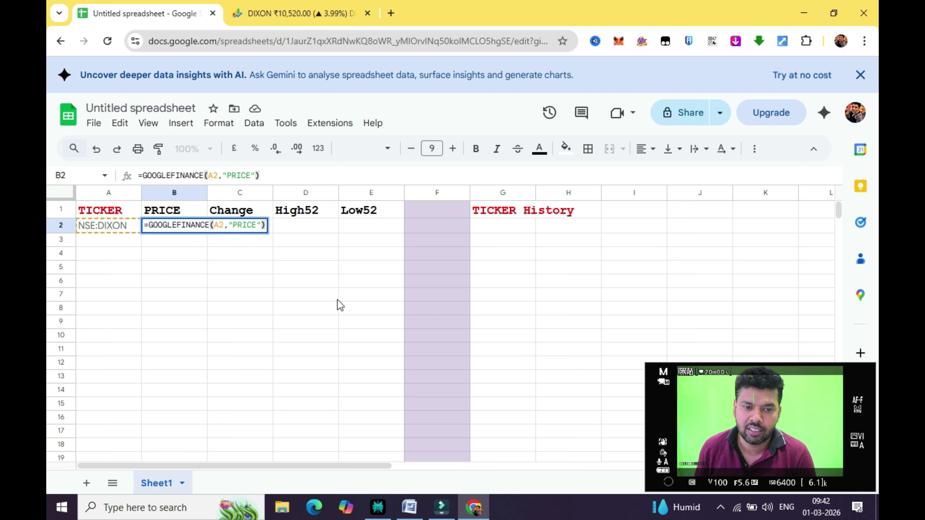
pyautogui.press('Return')
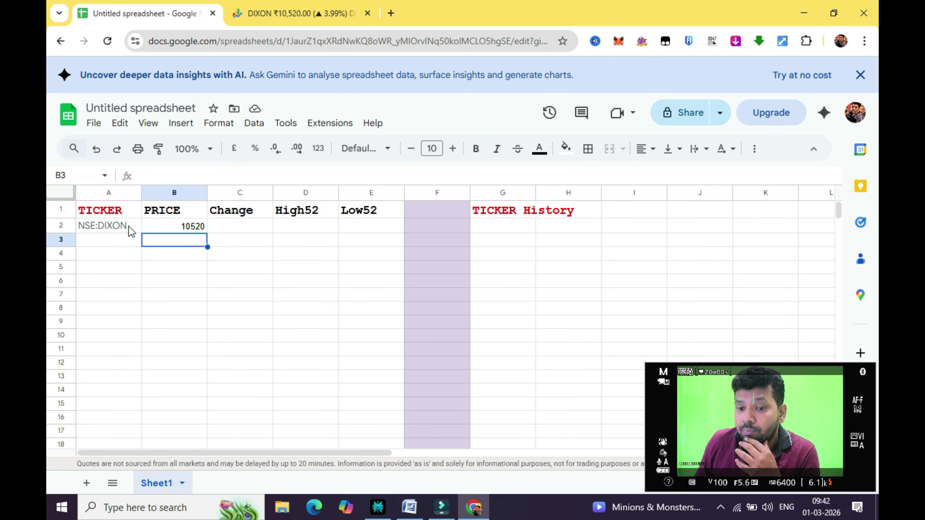
# Step: Switch to the syntax document in Word and review the [ATTRIBUTE] argument and the list of available attributes
pyautogui.click(409, 508)
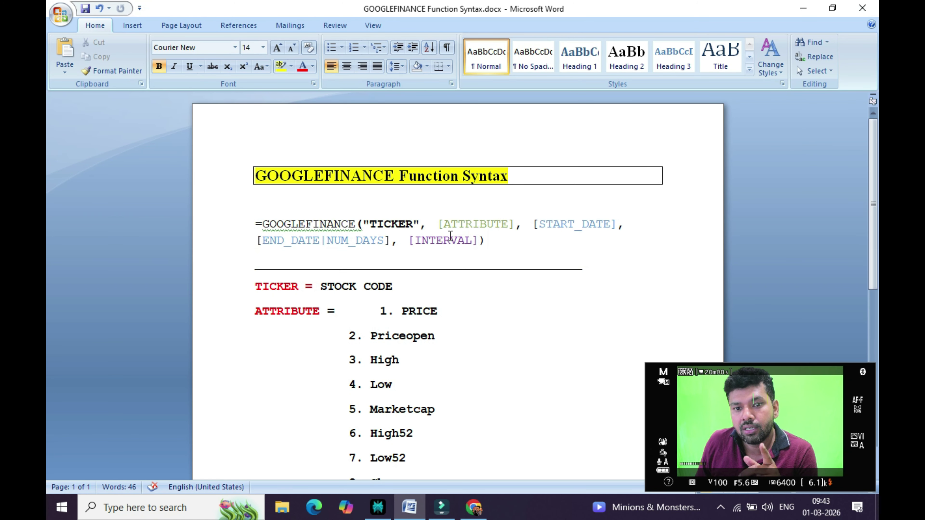
pyautogui.moveTo(434, 225); pyautogui.dragTo(517, 228)
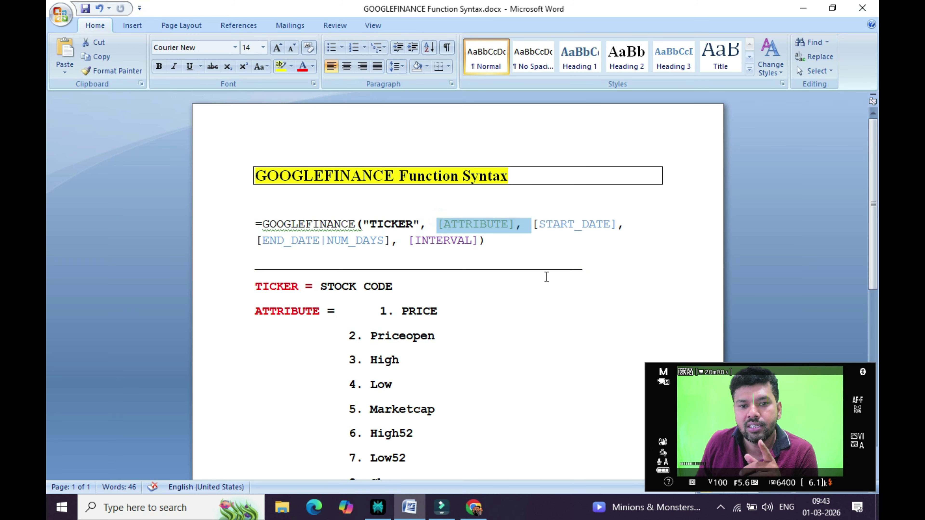
pyautogui.click(544, 255)
pyautogui.scroll(-2, 481, 315)
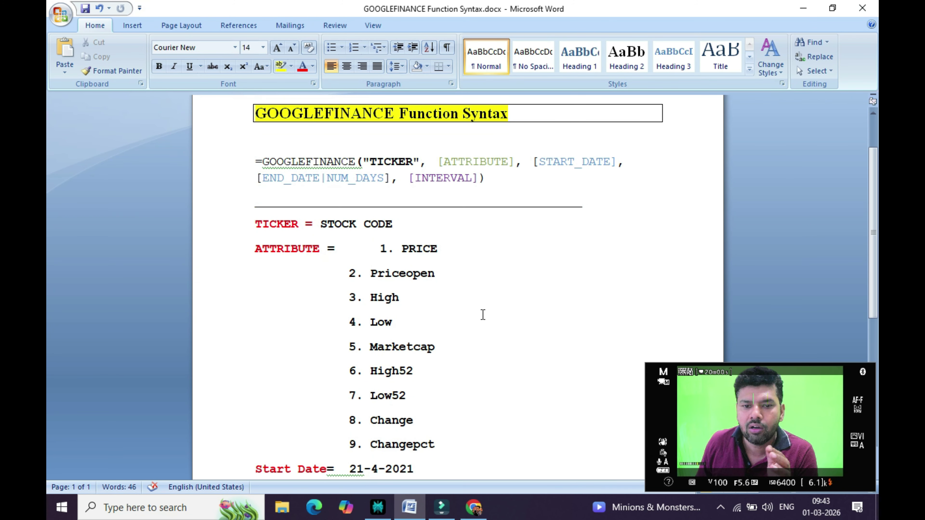
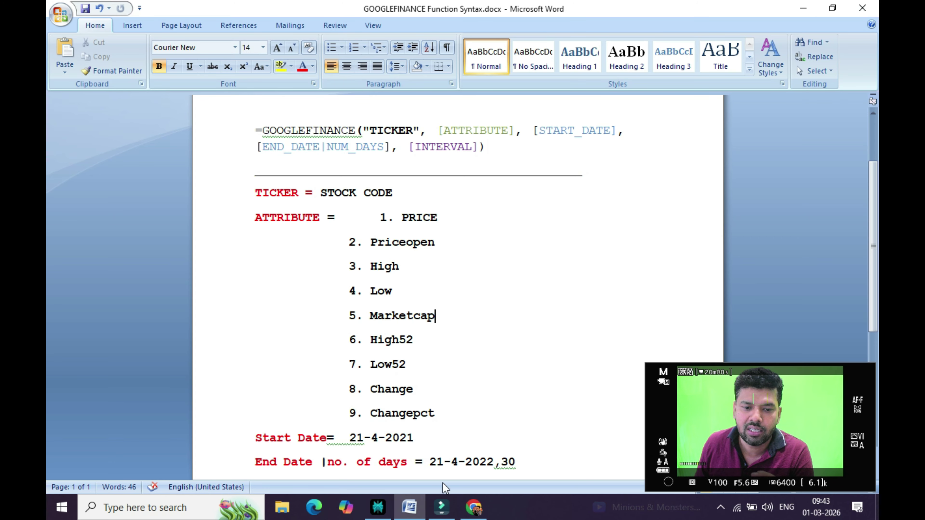
# Step: Return to the spreadsheet in Chrome and enter =GOOGLEFINANCE((A2,"CHANGE")) in cell C2 under Change
pyautogui.click(473, 507)
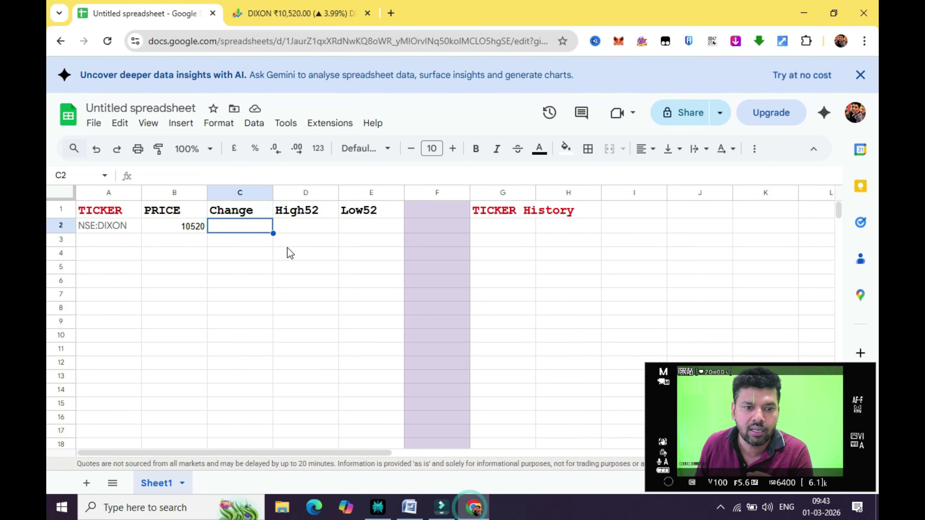
pyautogui.write('=')
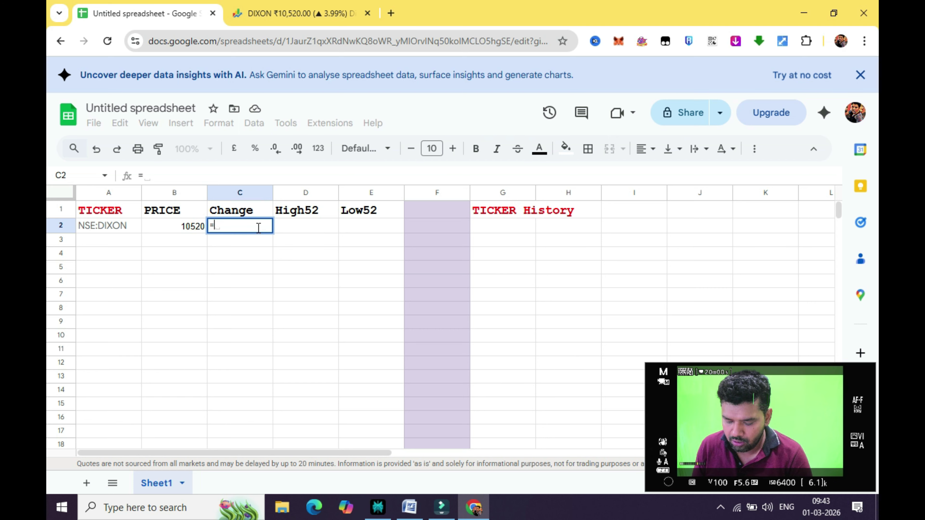
pyautogui.write('GOO')
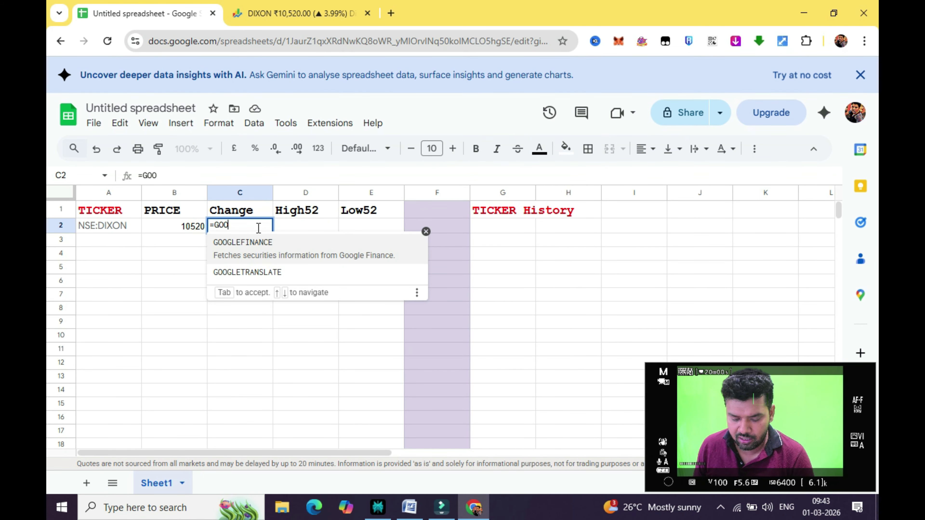
pyautogui.press('Tab')
pyautogui.write('(')
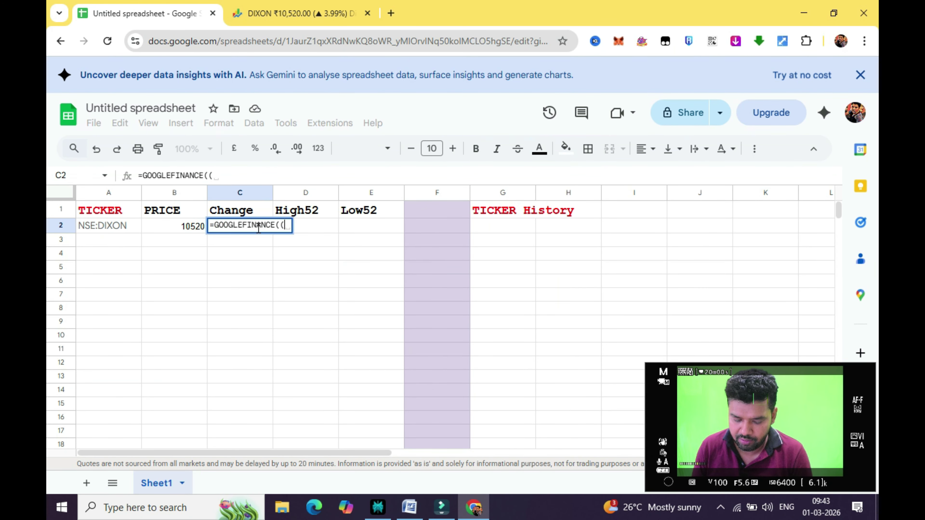
pyautogui.write('A2,')
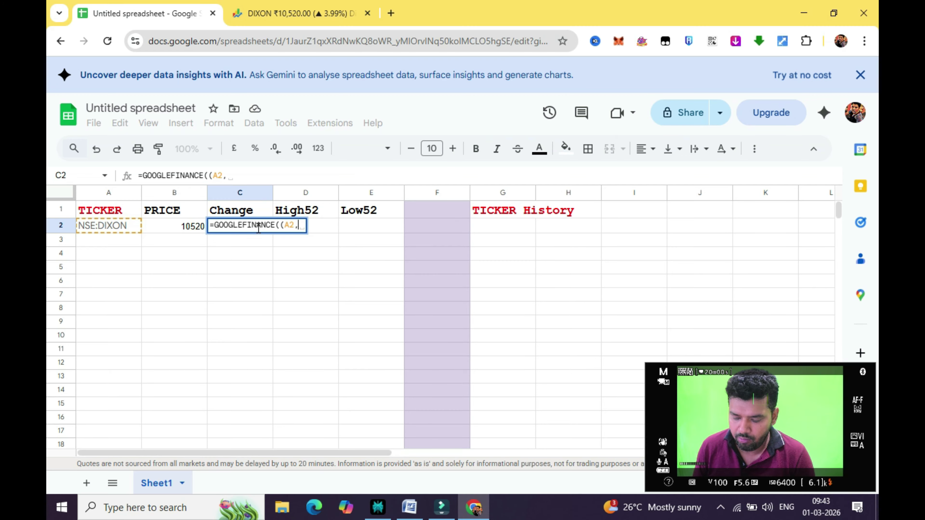
pyautogui.write('"CHANGE')
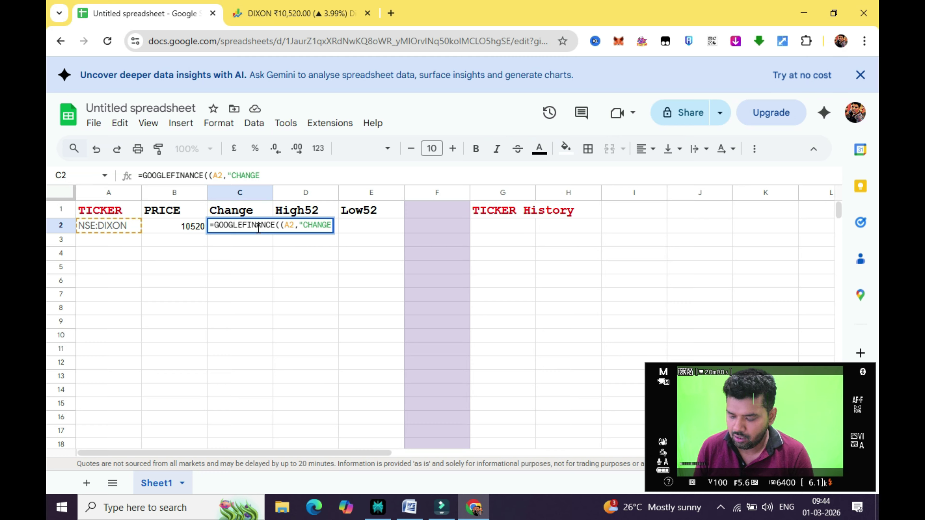
pyautogui.write('")')
pyautogui.press('Return')
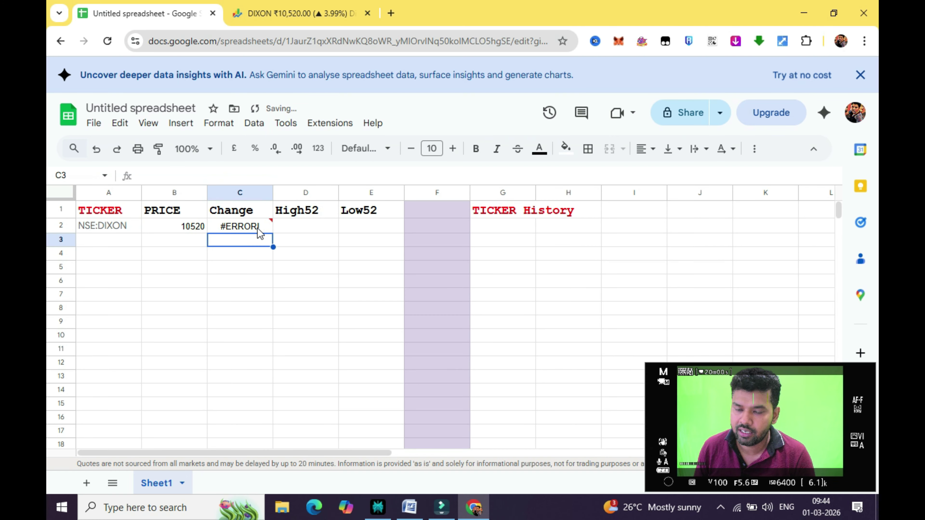
# Step: Remove the extra opening and closing parentheses in cell C2 so the formula reads =GOOGLEFINANCE(A2,"Change")
pyautogui.click(234, 229)
pyautogui.doubleClick(233, 228)
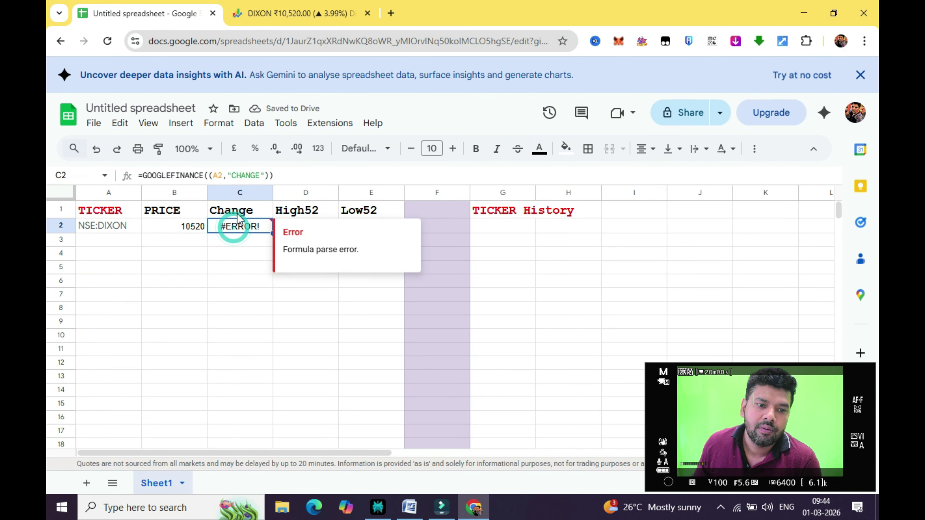
pyautogui.click(280, 175)
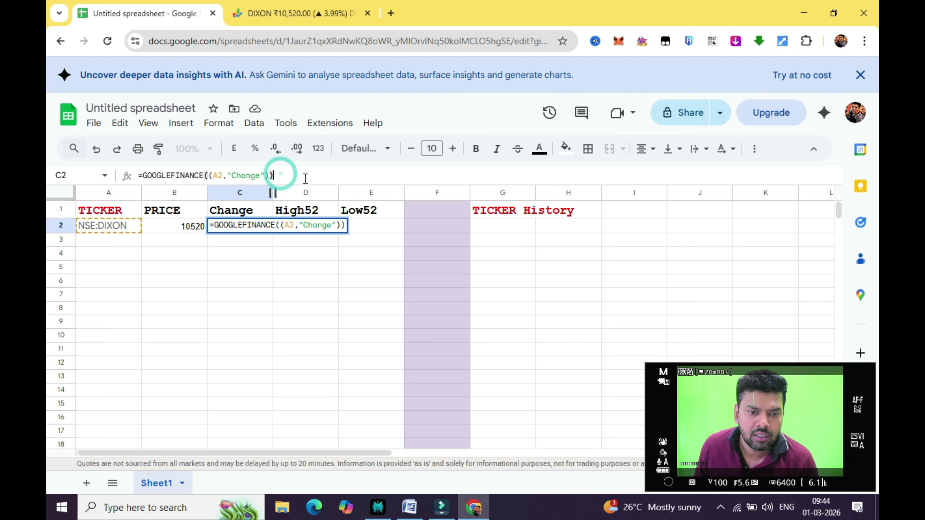
pyautogui.press('BackSpace')
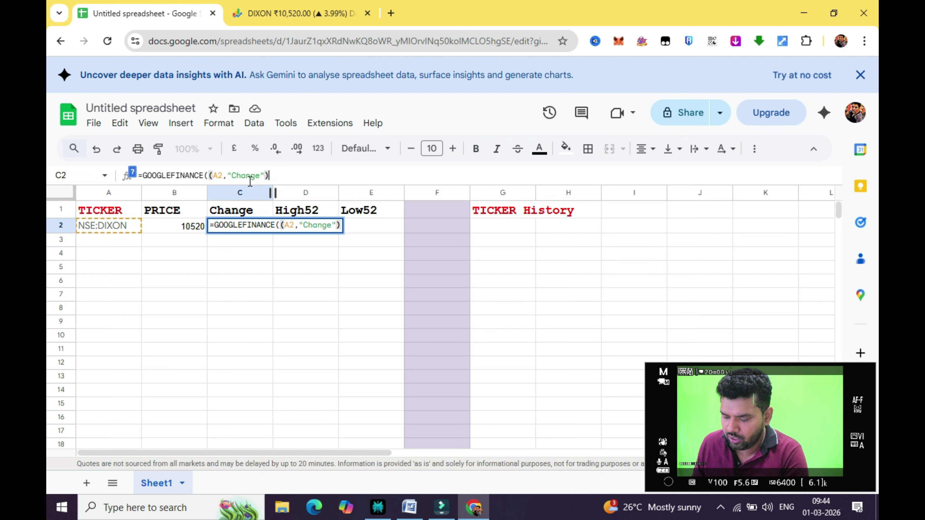
pyautogui.click(210, 176)
pyautogui.press('BackSpace')
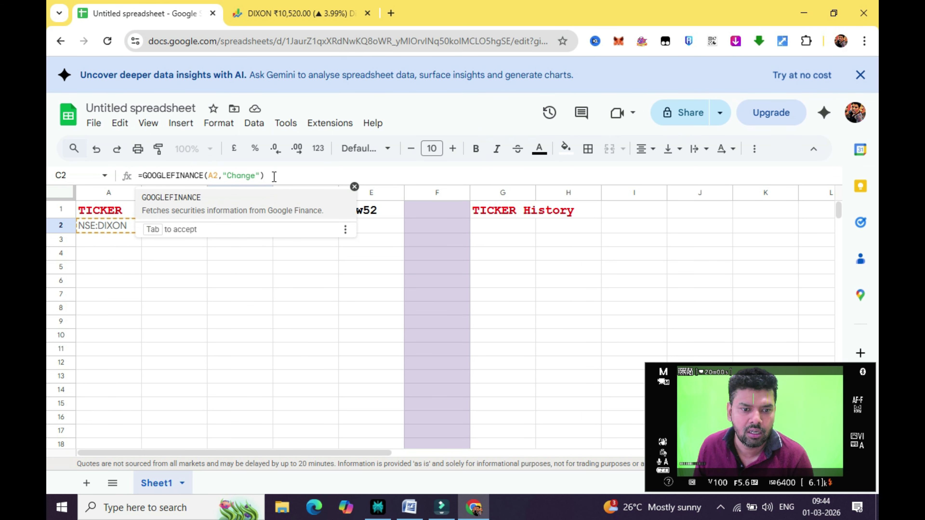
pyautogui.click(274, 176)
pyautogui.press('Return')
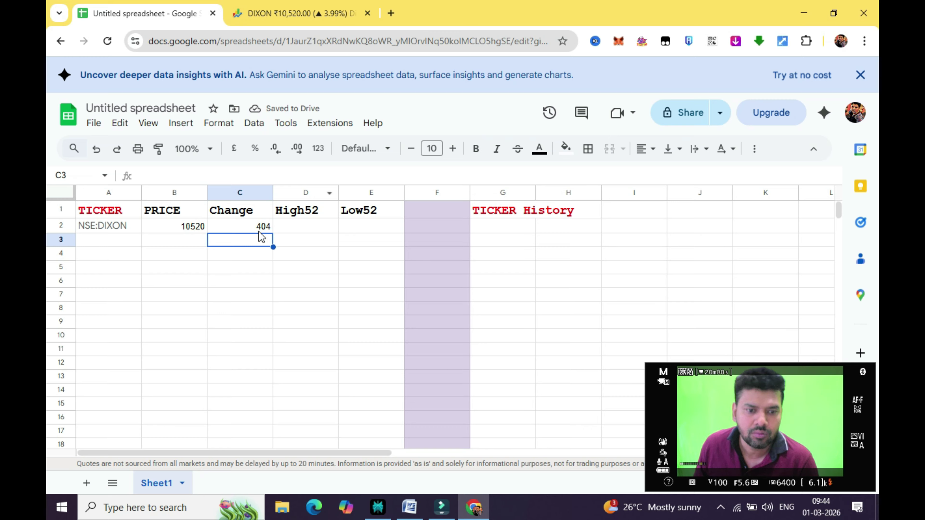
pyautogui.click(250, 225)
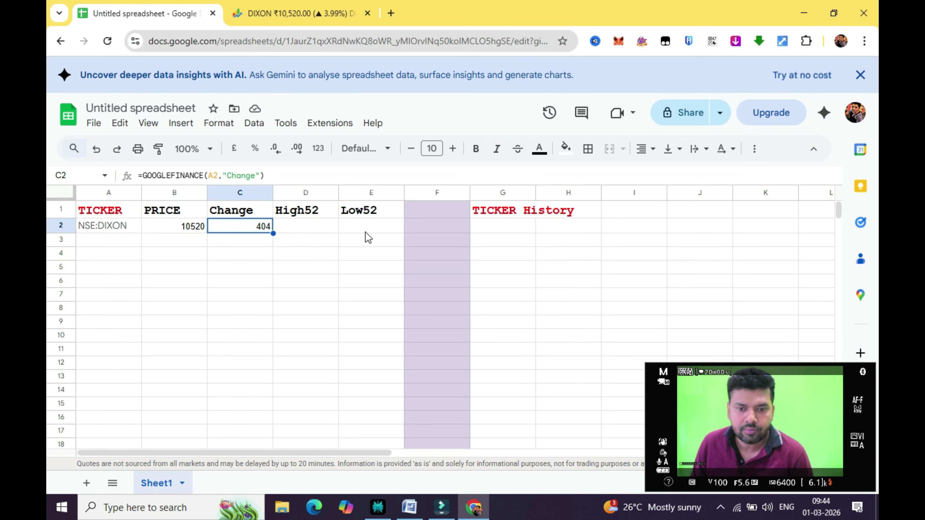
# Step: Enter =GOOGLEFINANCE(A2,"hIGH52") in cell D2 under High52
pyautogui.click(298, 231)
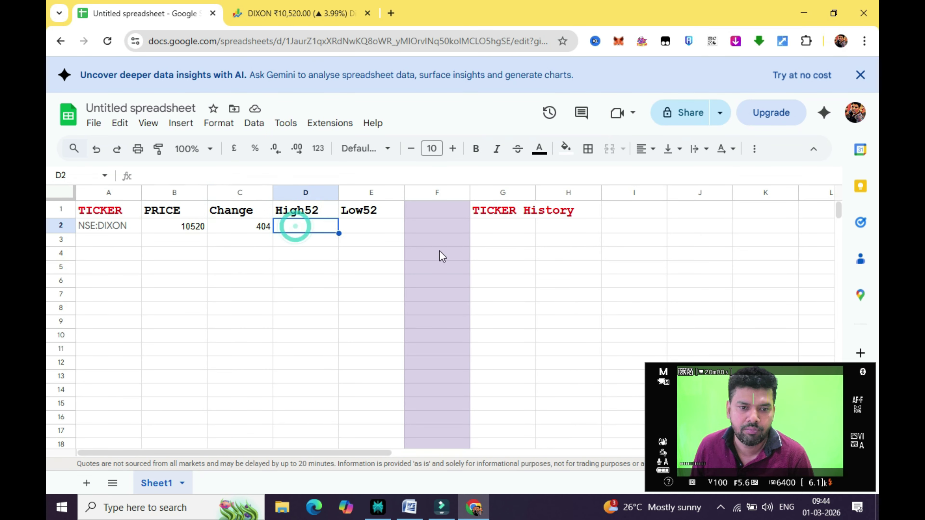
pyautogui.write('=GT(')
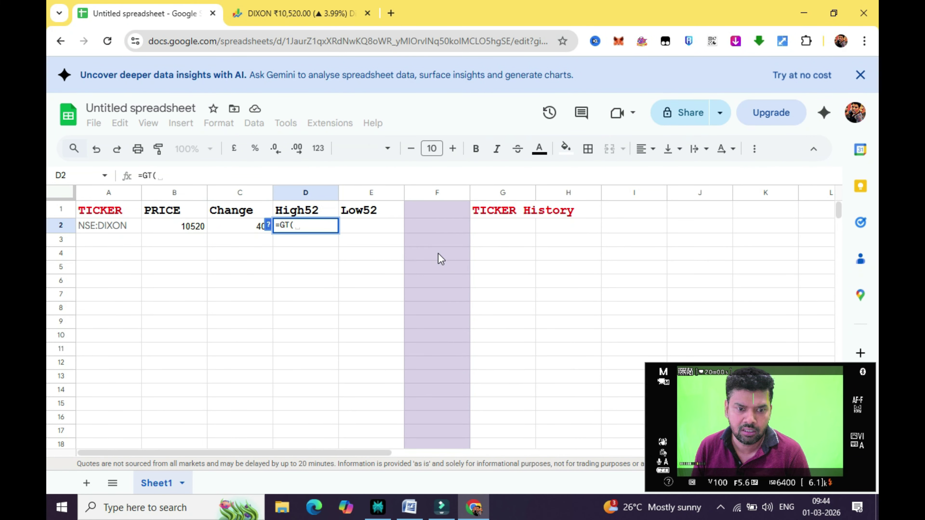
pyautogui.press('BackSpace')
pyautogui.press('BackSpace')
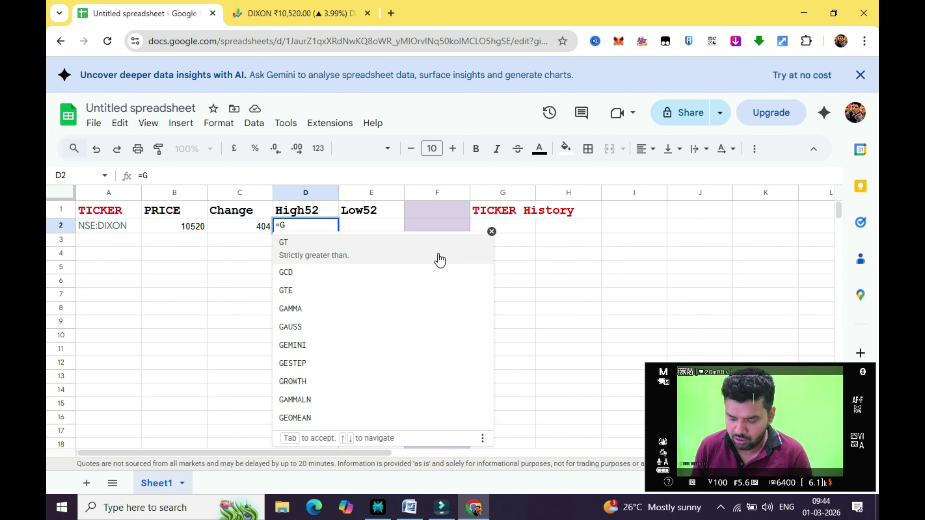
pyautogui.write('OO')
pyautogui.click(439, 259)
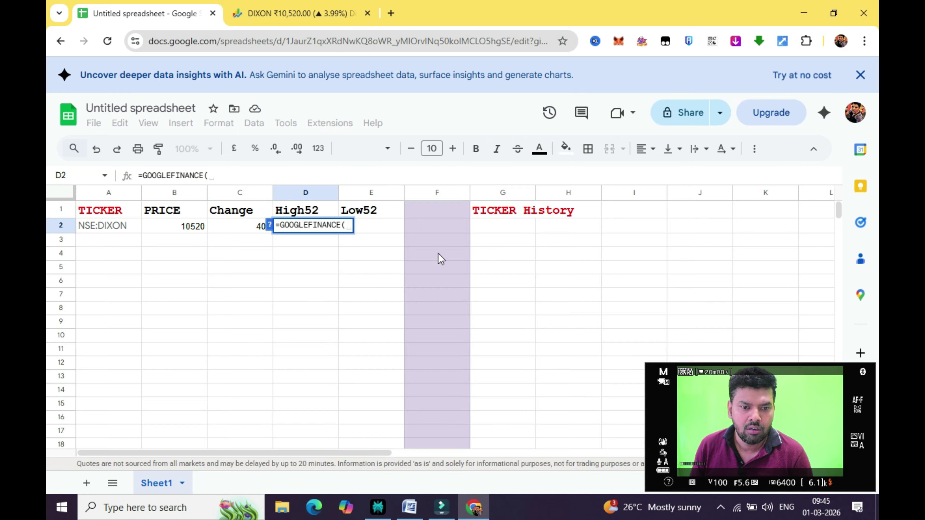
pyautogui.write('A')
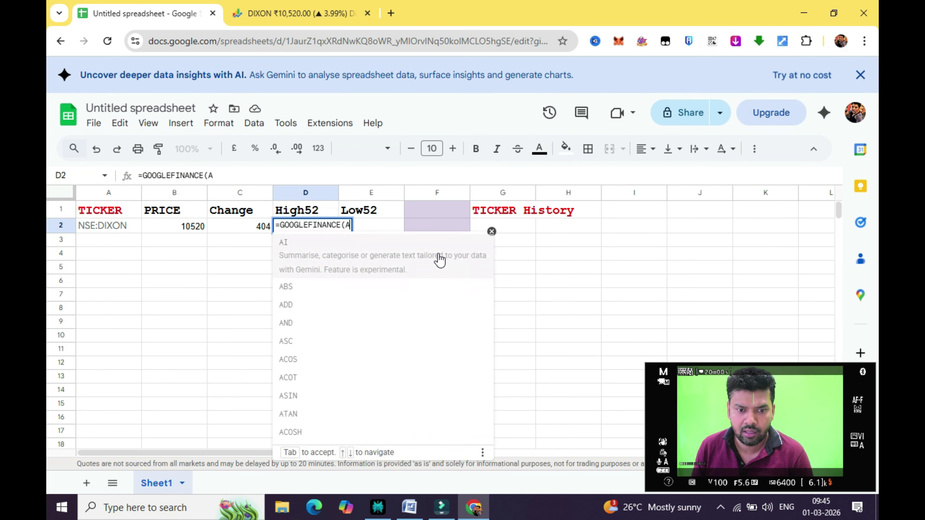
pyautogui.write('2,"')
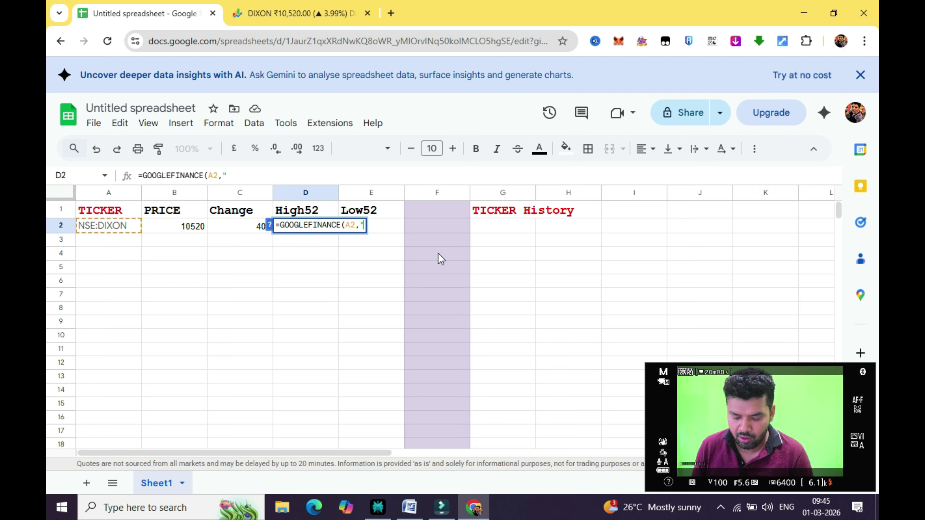
pyautogui.write('hIGH52"')
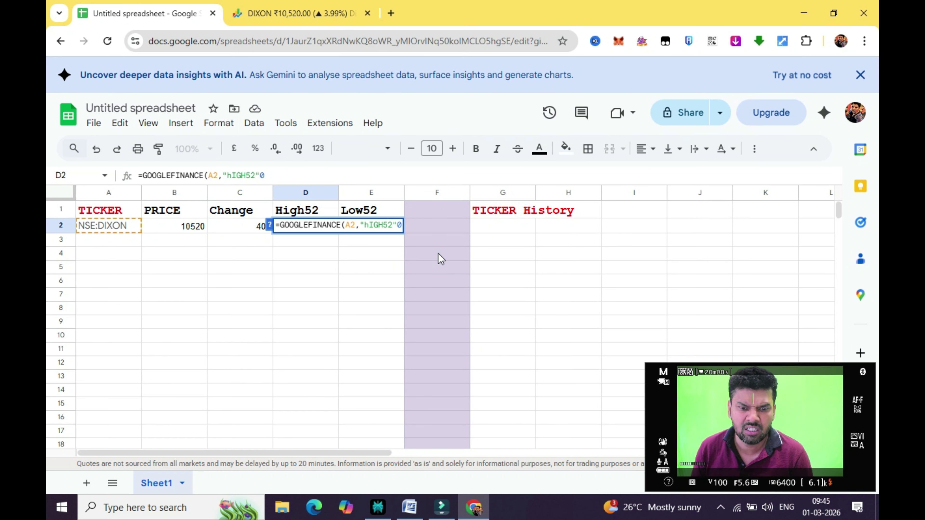
pyautogui.write(')')
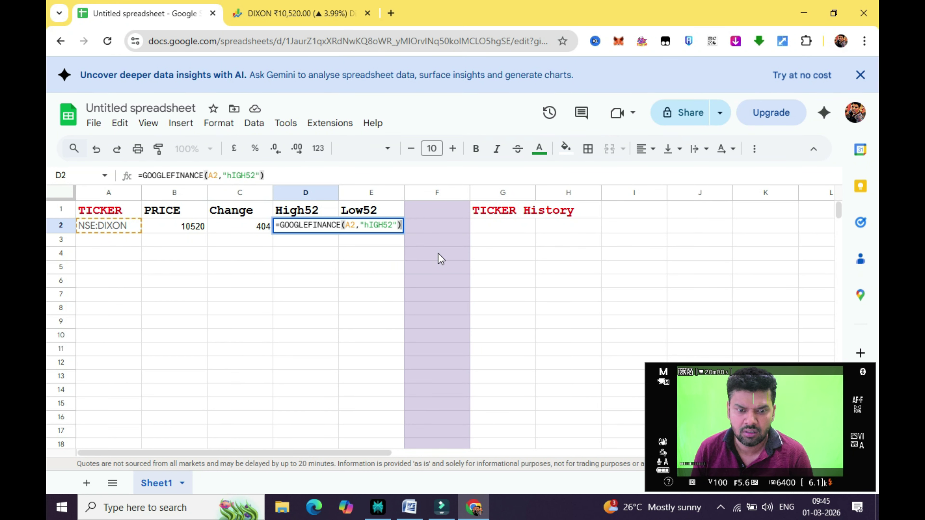
pyautogui.press('Return')
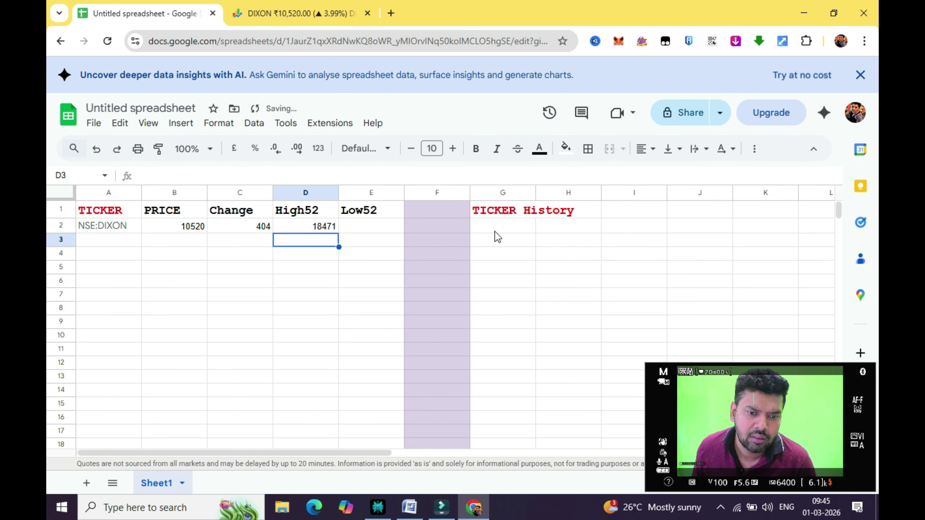
pyautogui.click(293, 226)
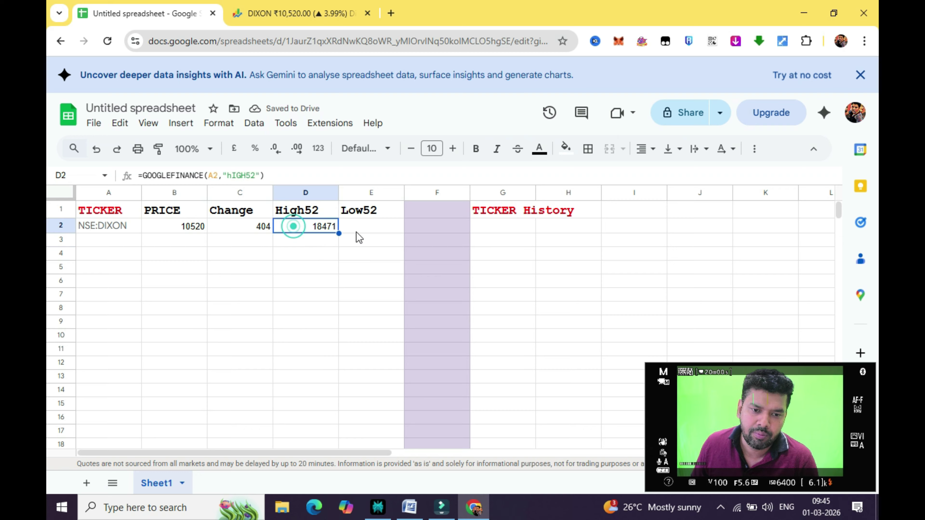
# Step: Enter =GOOGLEFINANCE(A2,"LOW52") in cell E2 under Low52
pyautogui.click(365, 229)
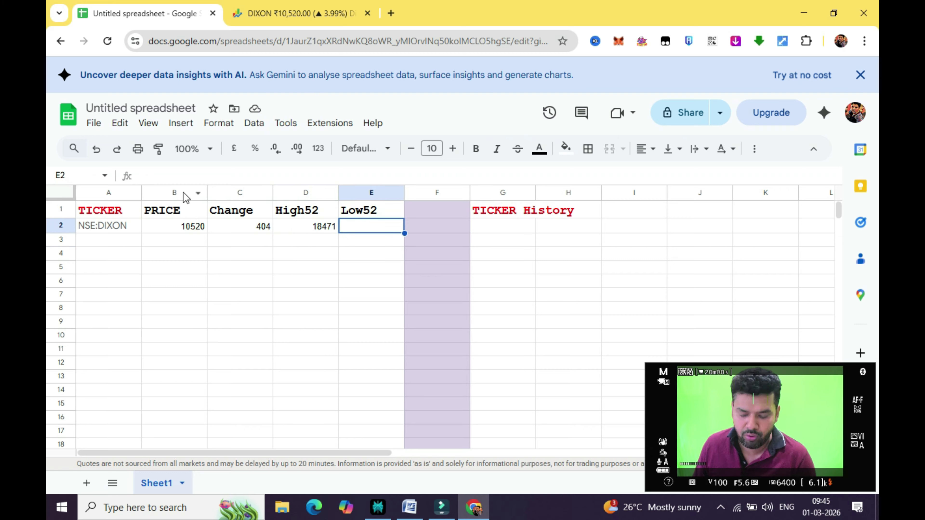
pyautogui.write('=')
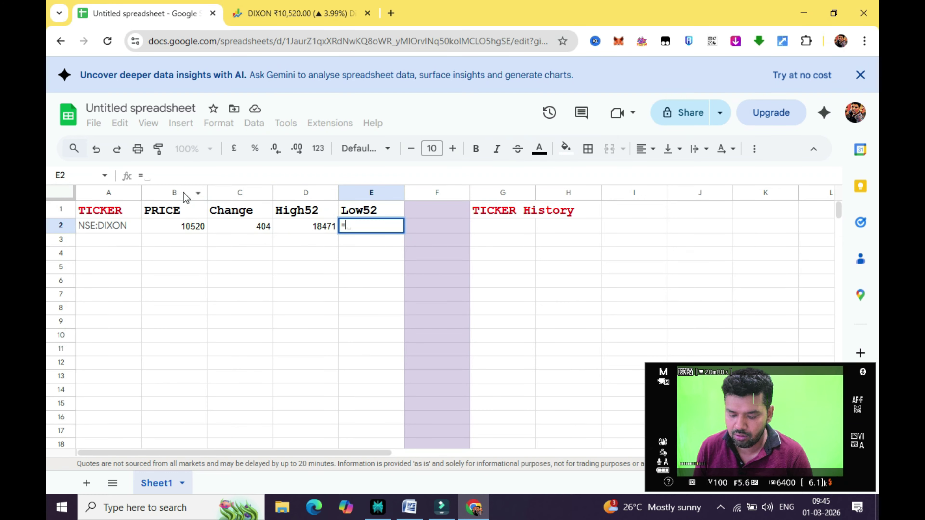
pyautogui.write('GOO')
pyautogui.press('Tab')
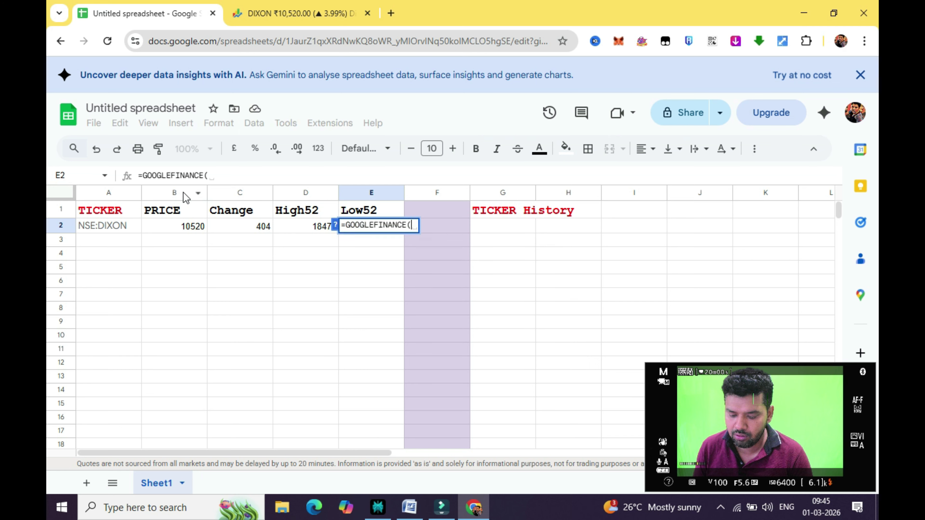
pyautogui.write('A2')
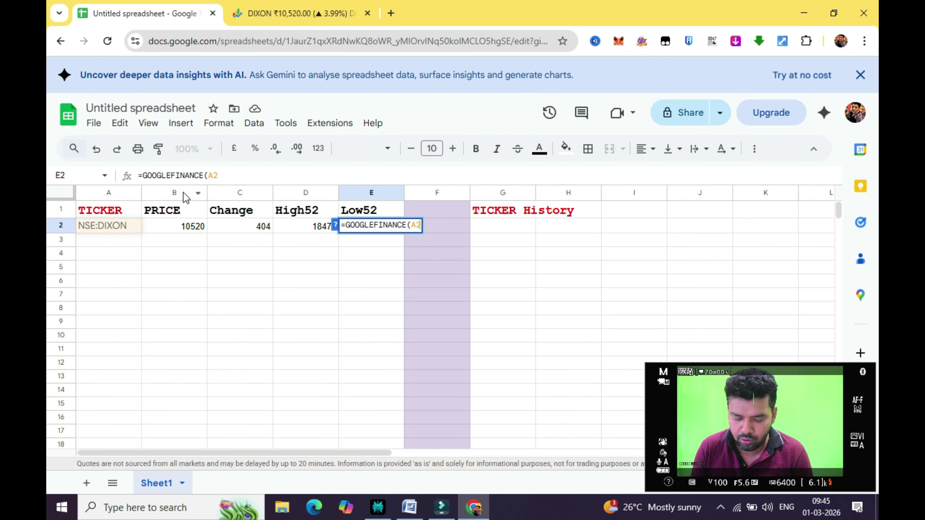
pyautogui.write(',')
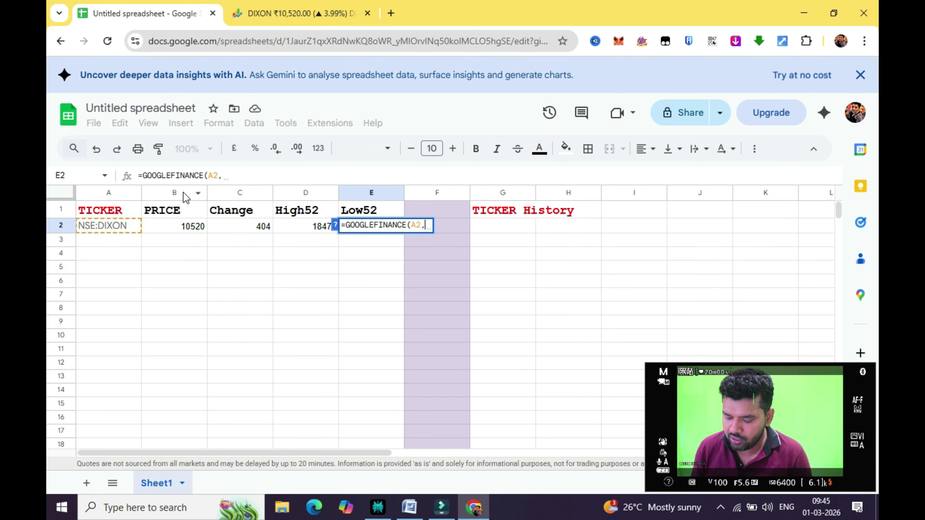
pyautogui.write('"')
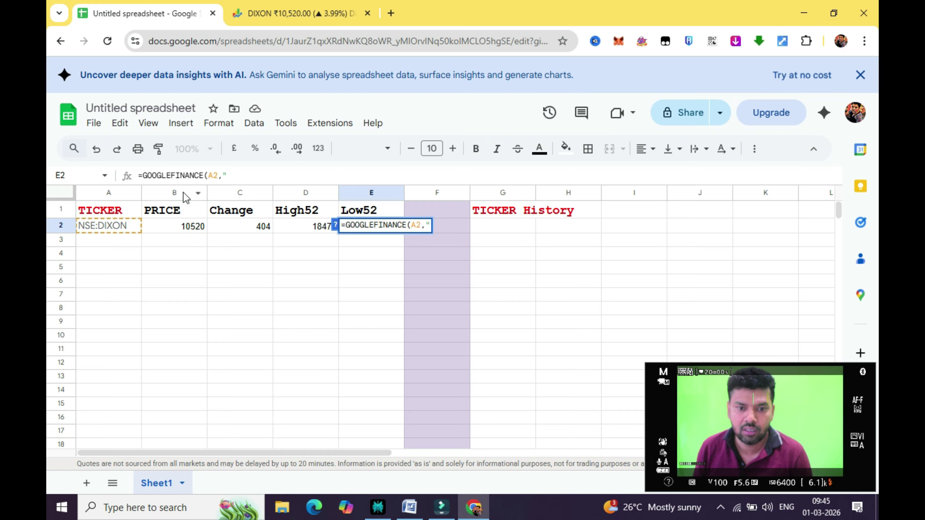
pyautogui.write('LOW')
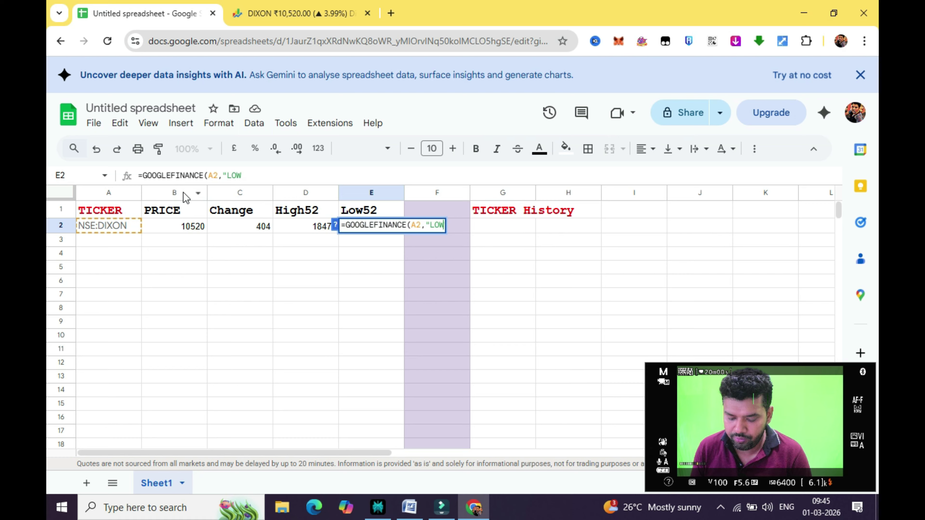
pyautogui.write('52")')
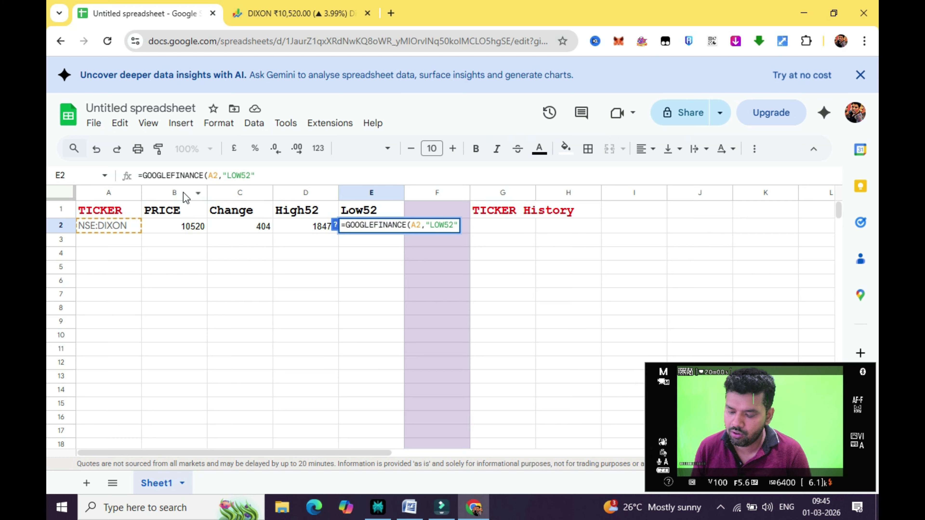
pyautogui.press('Return')
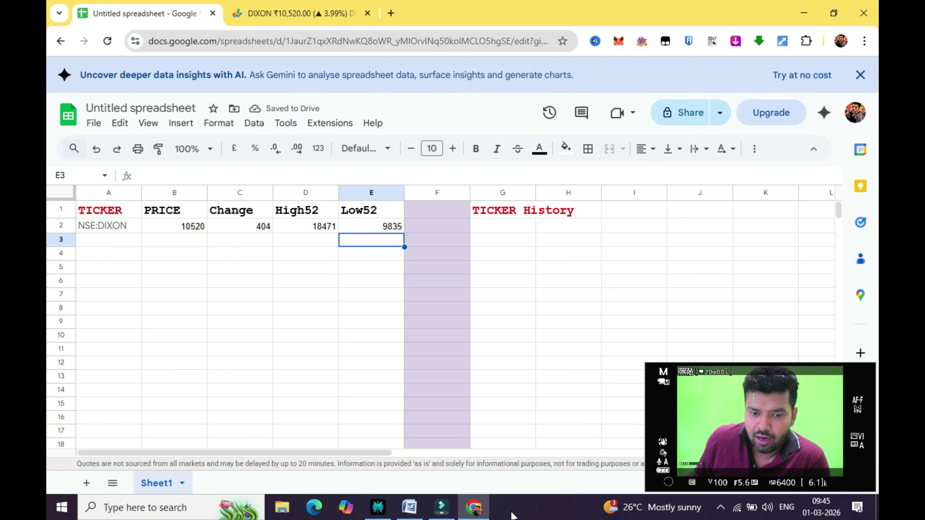
# Step: Switch to the syntax document in Word and review the Change and Changepct attributes in the attribute list
pyautogui.click(409, 508)
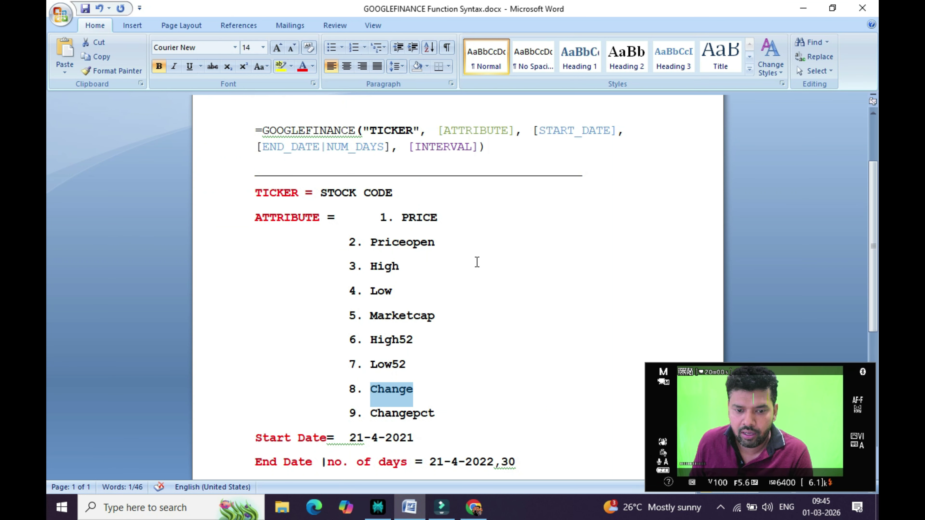
pyautogui.click(474, 391)
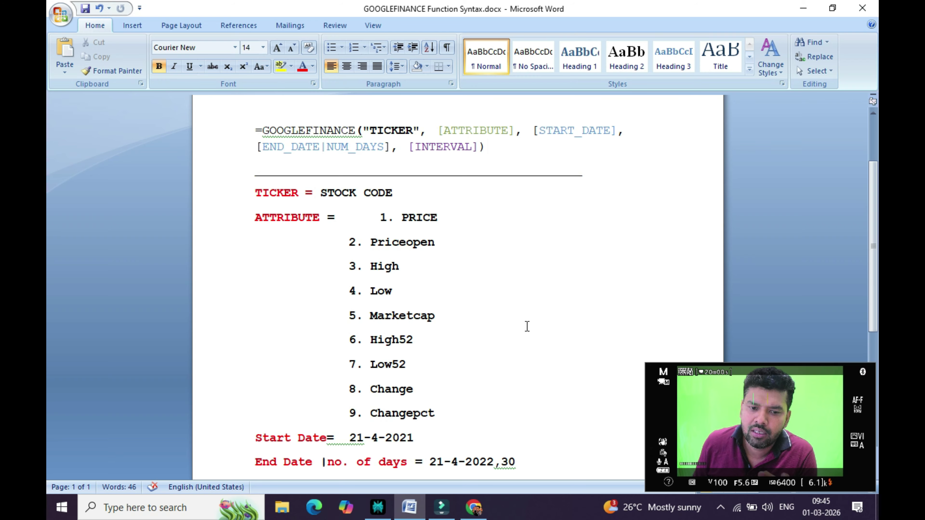
pyautogui.click(797, 10)
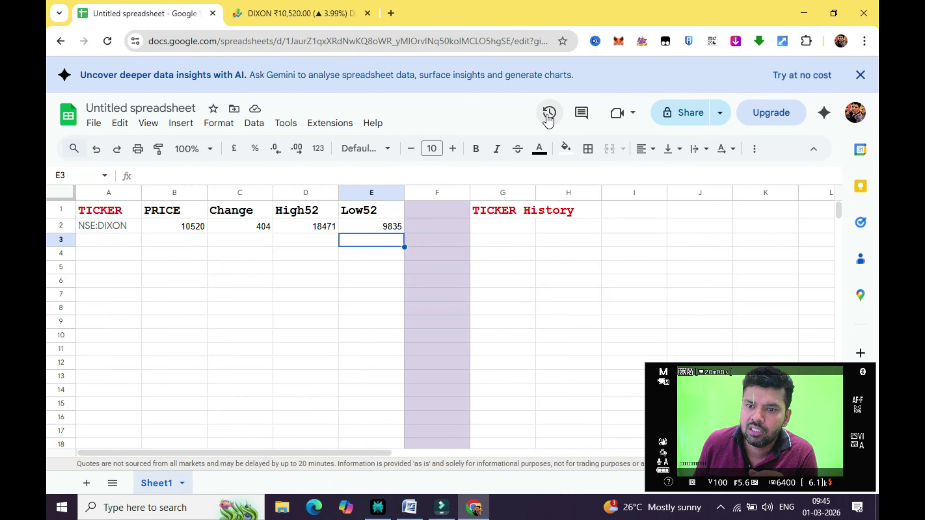
# Step: Change the attribute in cell C2 under Change so the formula reads =GOOGLEFINANCE(A2,"ChangePCT")
pyautogui.click(238, 214)
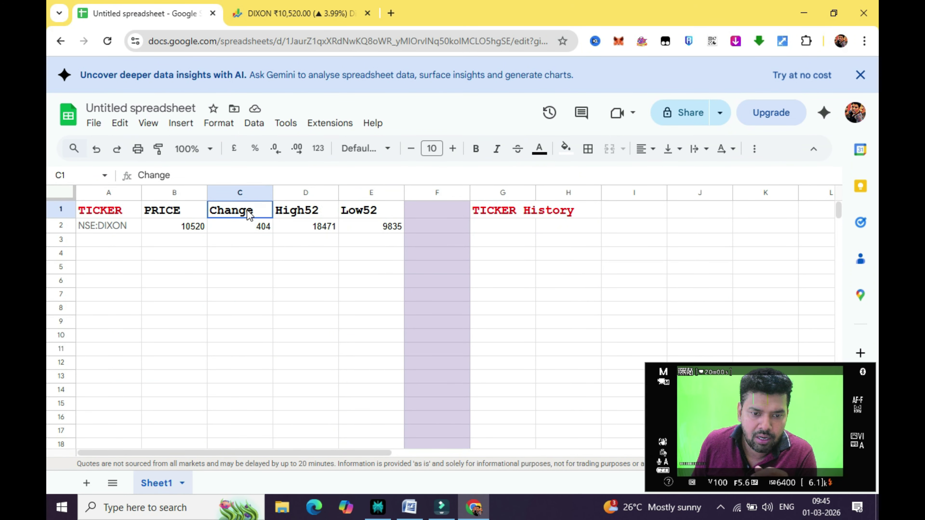
pyautogui.click(243, 226)
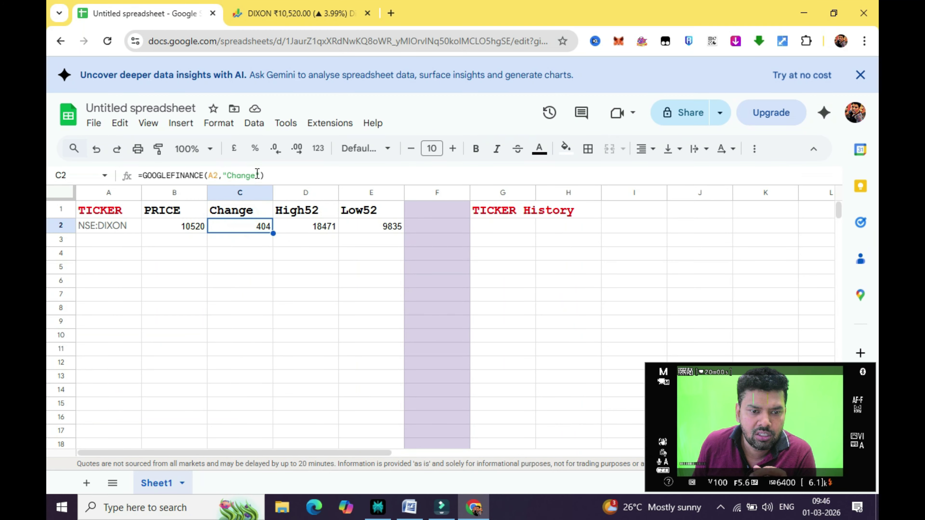
pyautogui.doubleClick(243, 225)
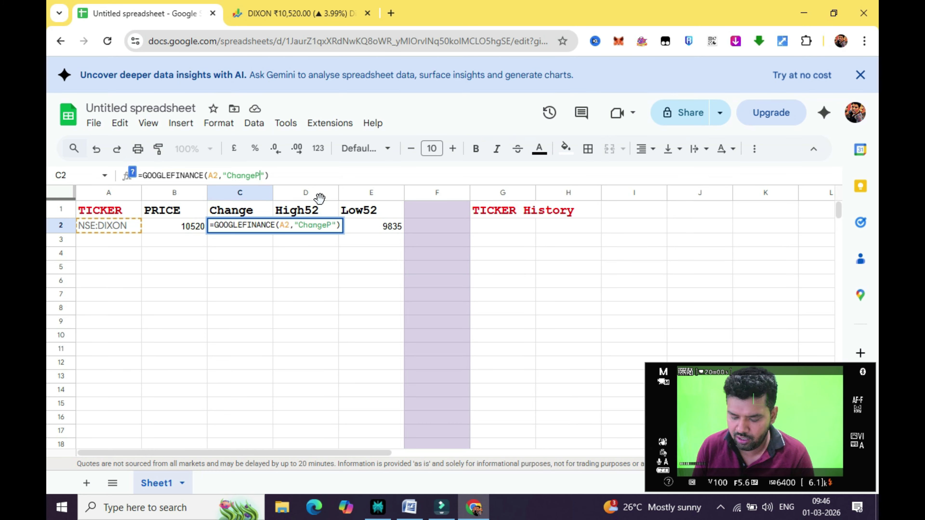
pyautogui.write('PCT')
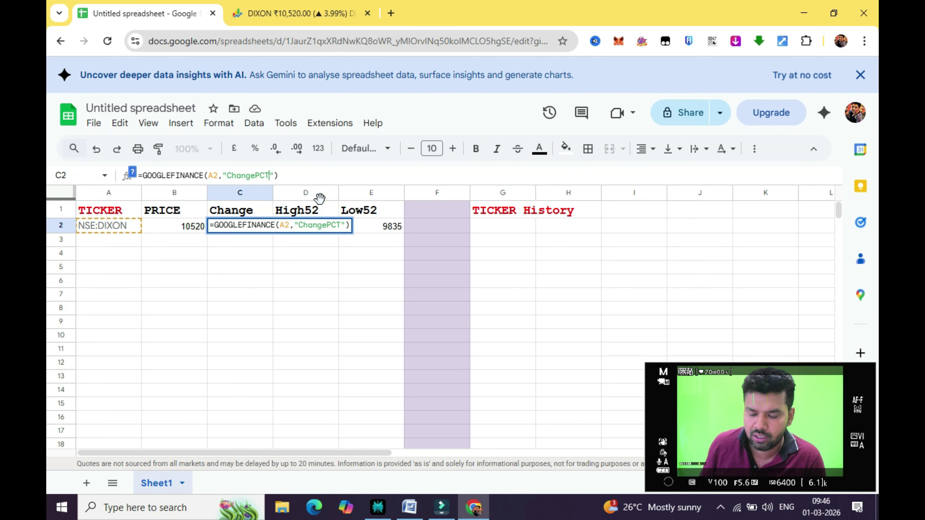
pyautogui.press('Return')
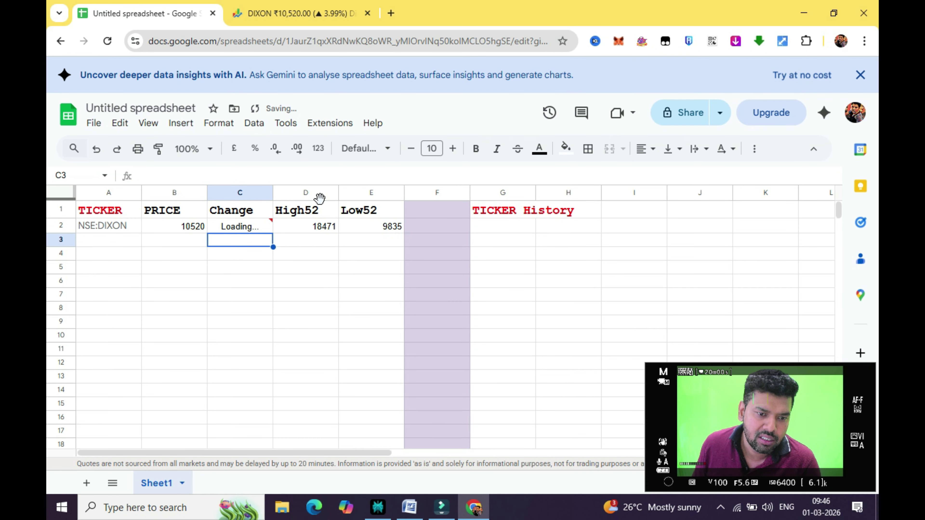
pyautogui.click(255, 229)
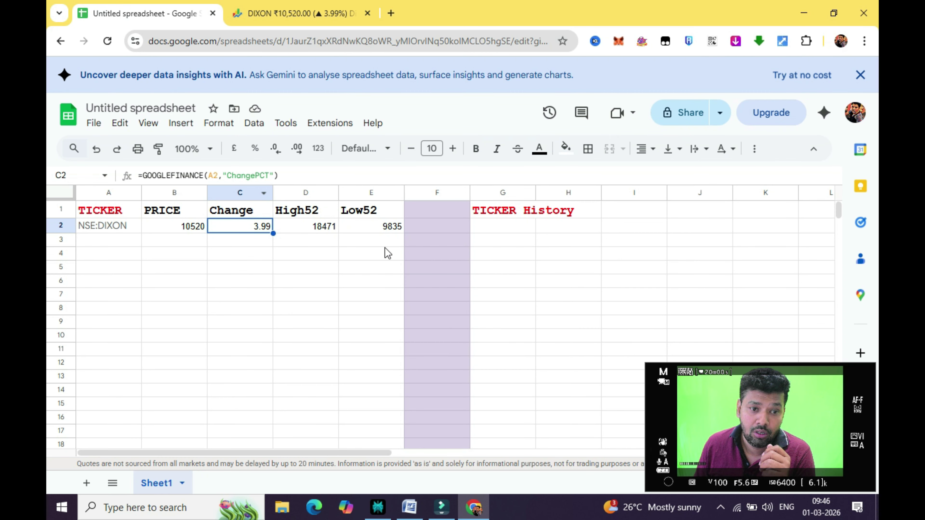
# Step: Select cell G2 under TICKER History, then switch to the Word syntax document to review the ticker, attribute and start date arguments
pyautogui.click(489, 228)
pyautogui.click(410, 507)
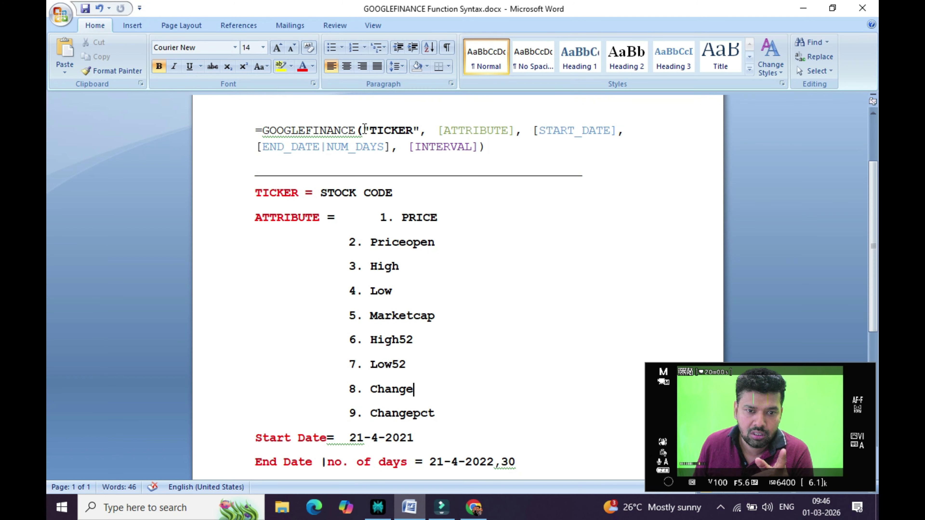
pyautogui.moveTo(358, 130); pyautogui.dragTo(512, 127)
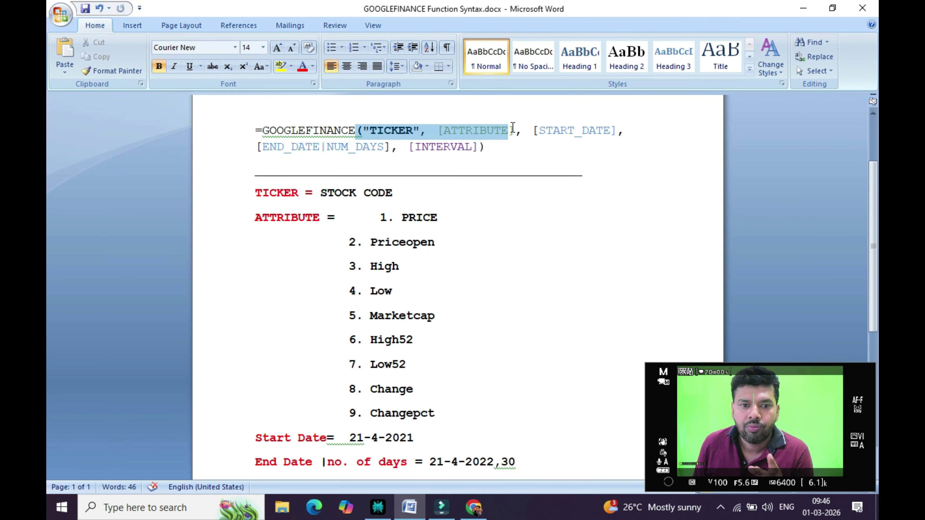
pyautogui.click(530, 137)
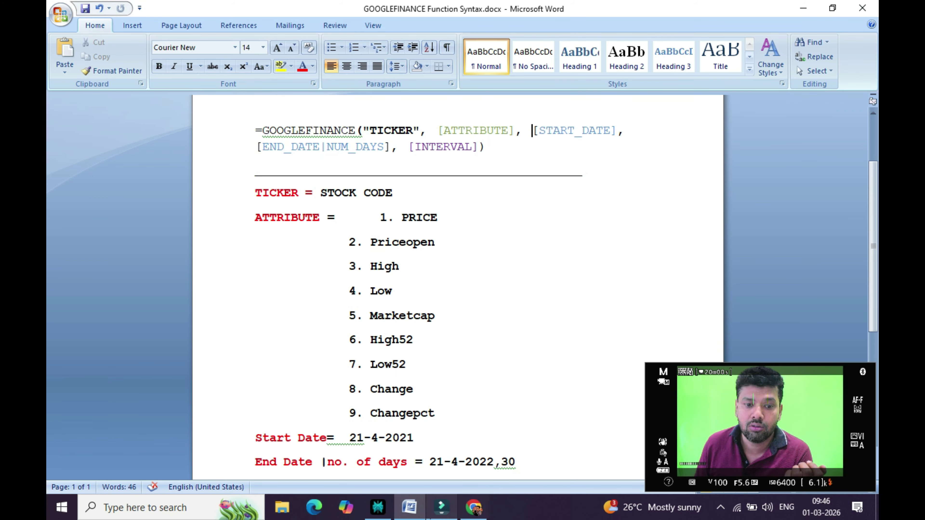
# Step: Switch back to the spreadsheet and begin a GOOGLEFINANCE formula in cell G2 with A2 as ticker and "PRICE" as attribute
pyautogui.click(474, 508)
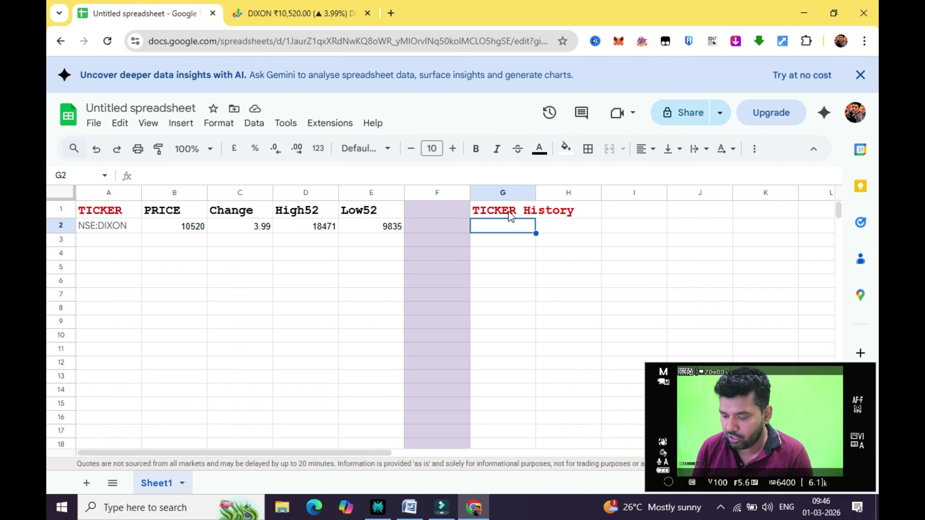
pyautogui.write('=GOO')
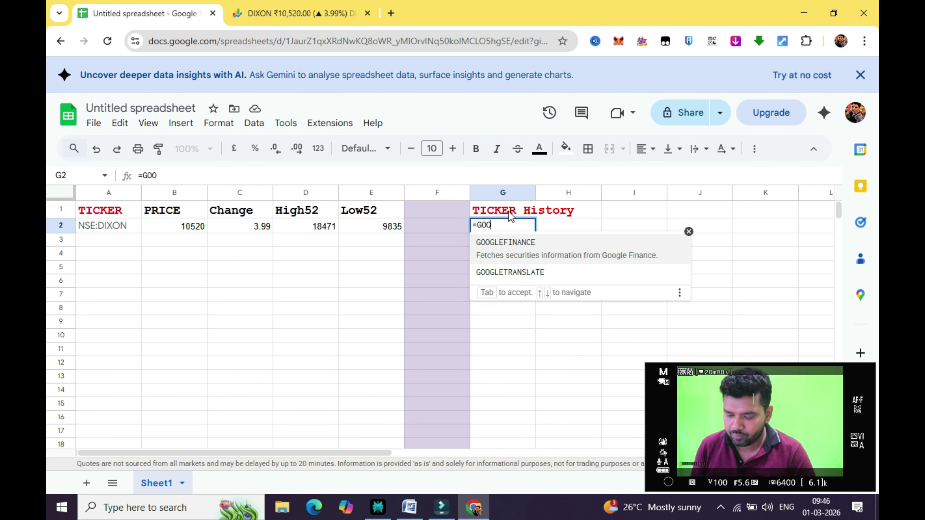
pyautogui.press('Tab')
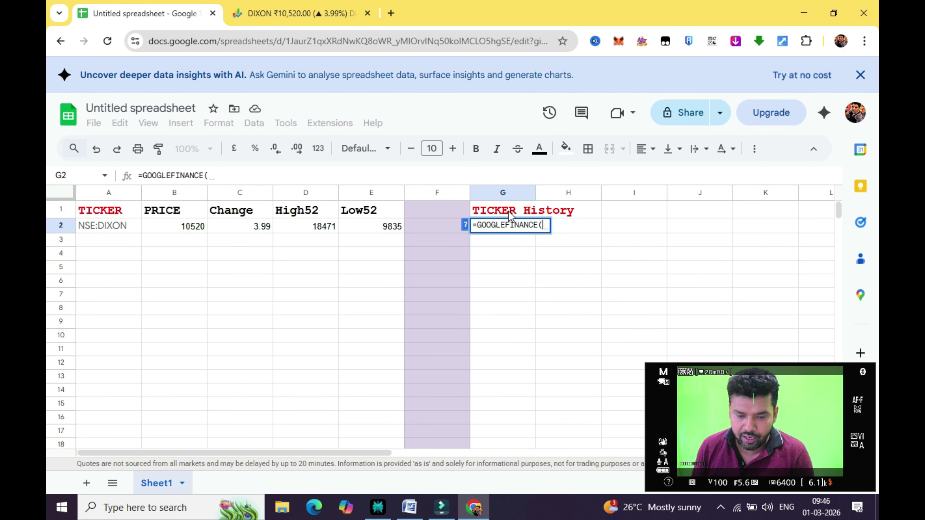
pyautogui.write('A2')
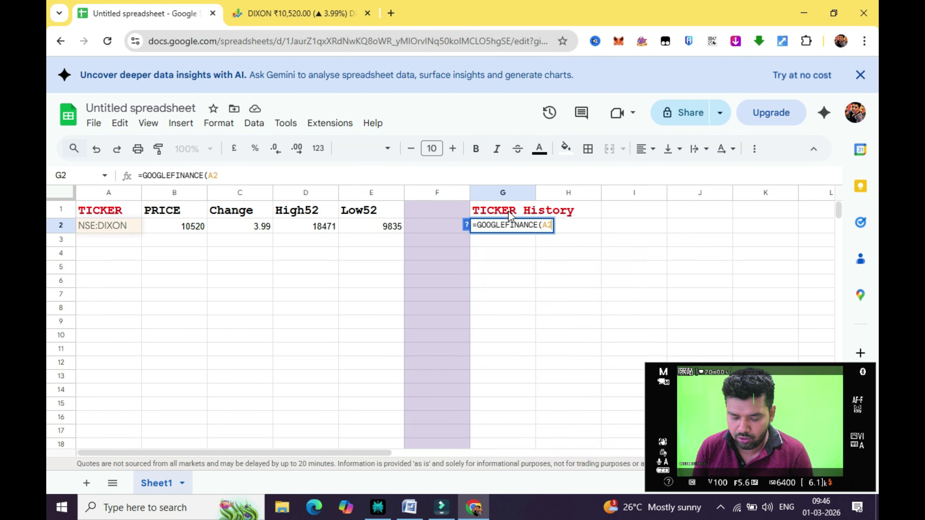
pyautogui.write(', ')
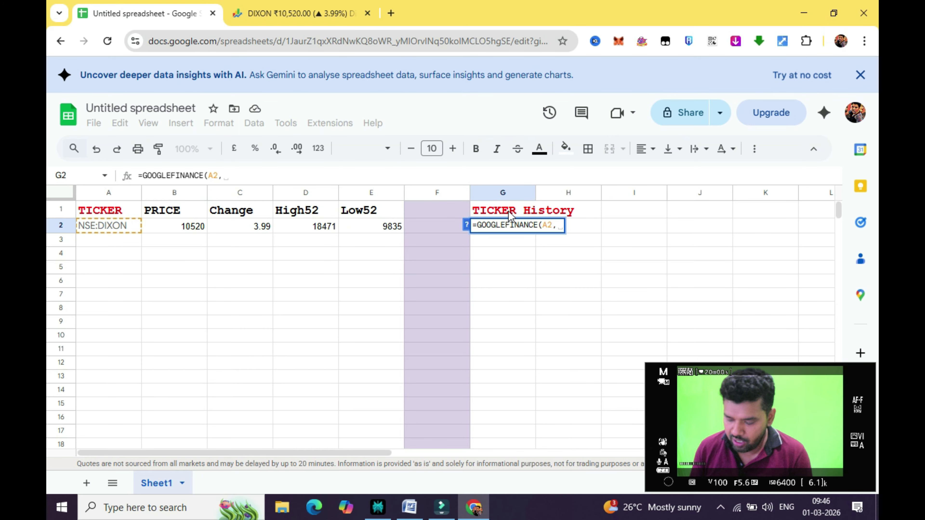
pyautogui.write('"')
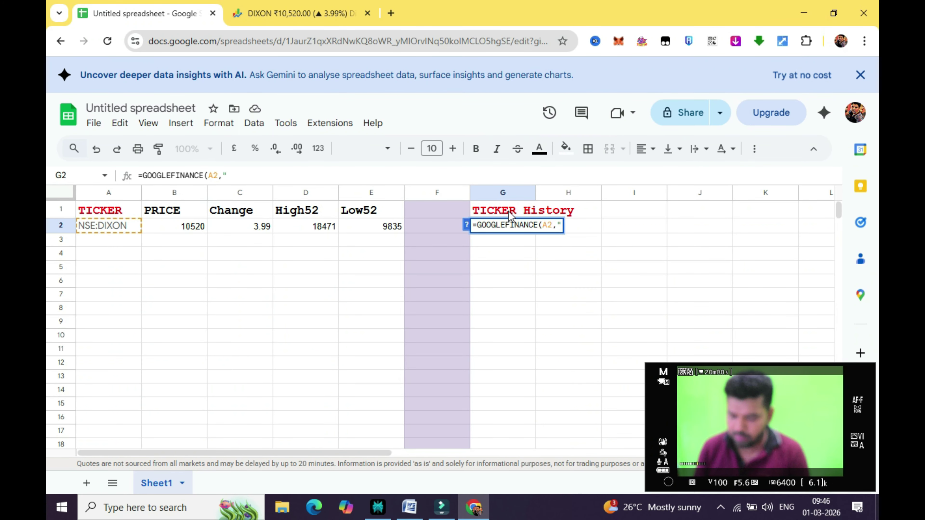
pyautogui.write('PRICE')
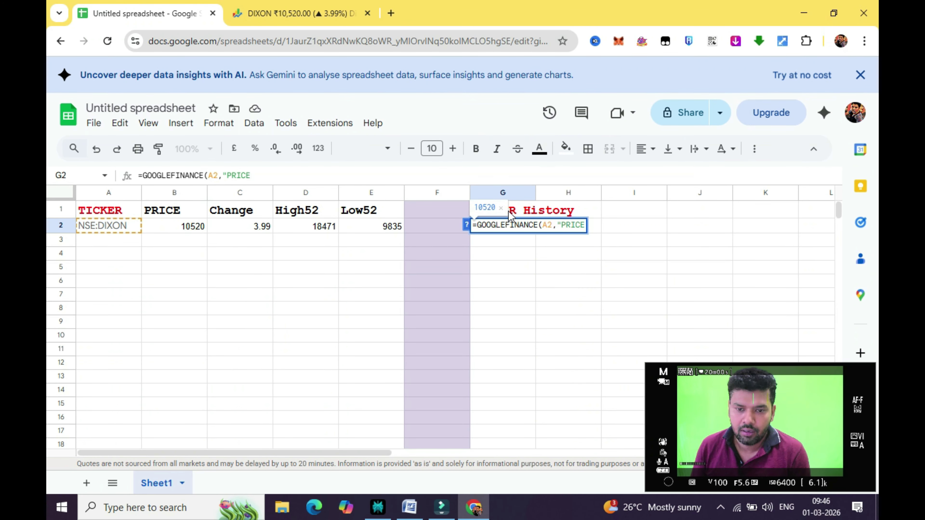
pyautogui.write('",')
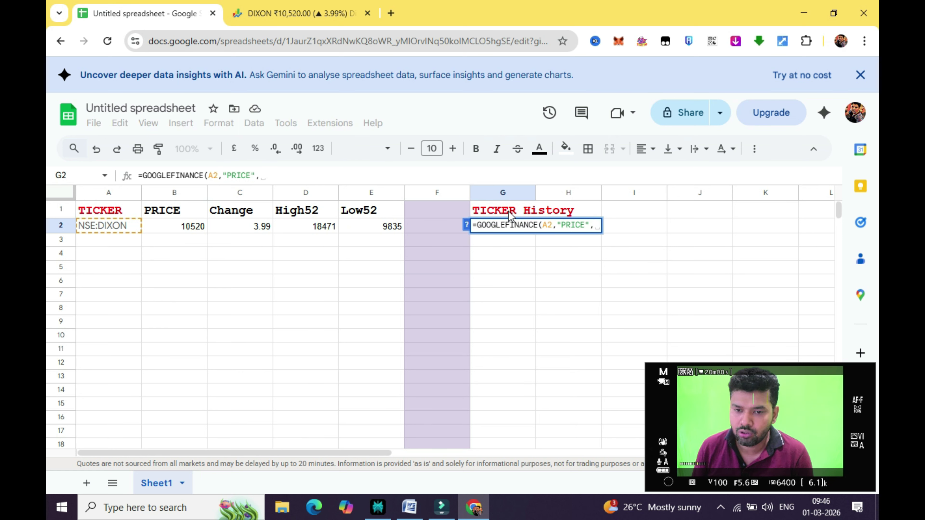
# Step: Add the start date "1/1/25" and the end date "1/1/26" as the next arguments of the G2 formula
pyautogui.write('"')
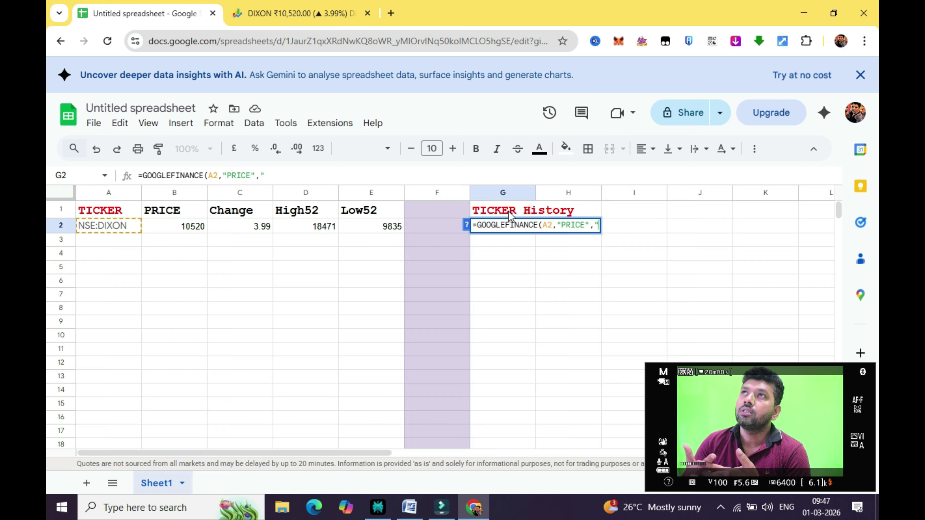
pyautogui.write('1')
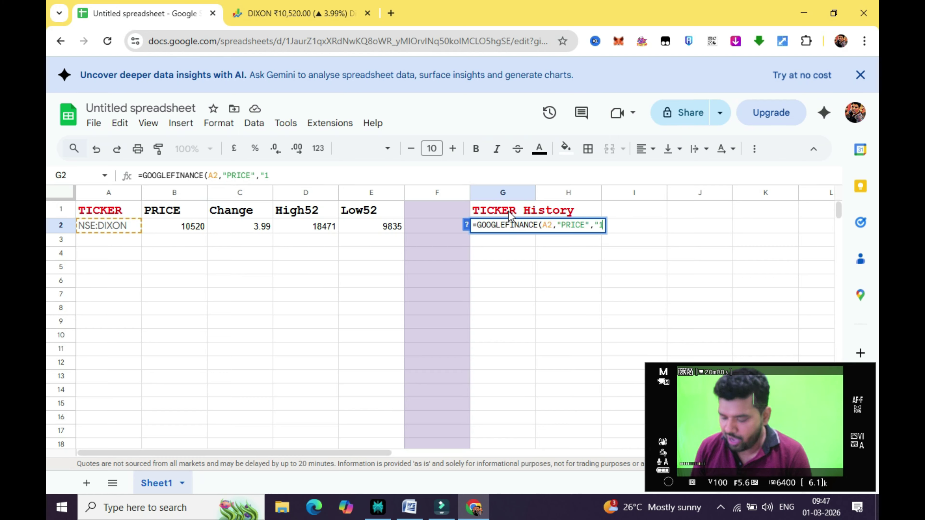
pyautogui.write('/1/25"')
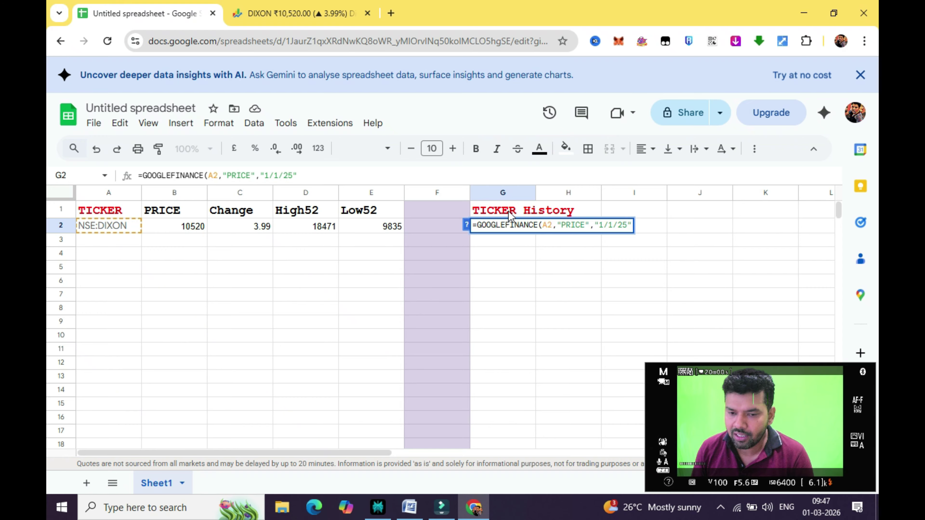
pyautogui.write(', ')
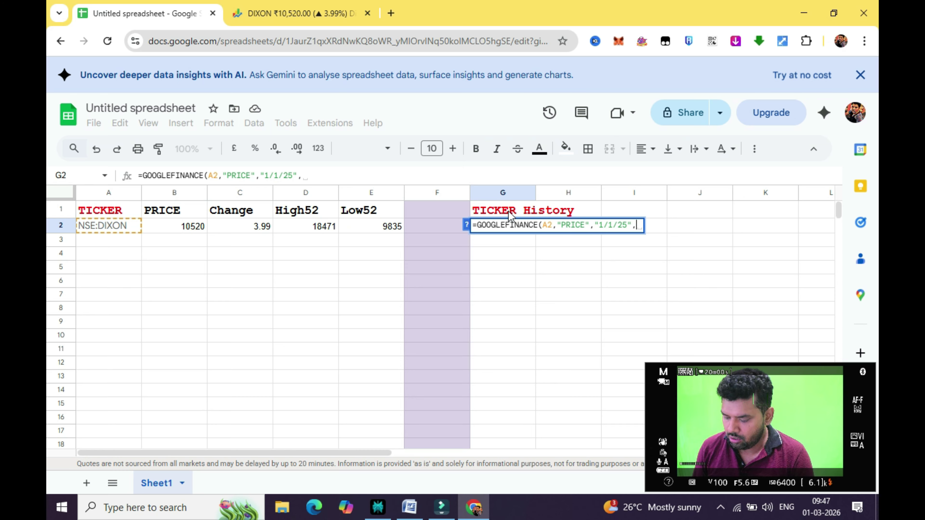
pyautogui.write('"1/1/')
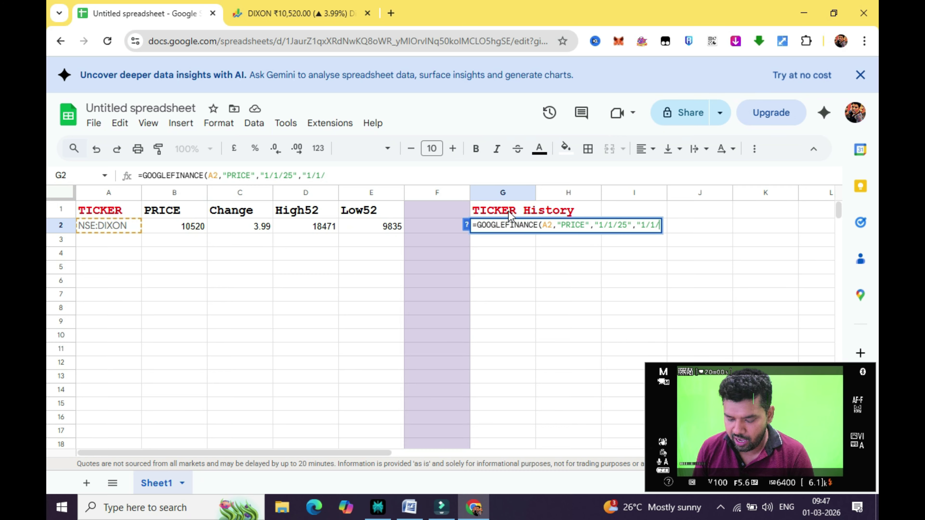
pyautogui.write('26')
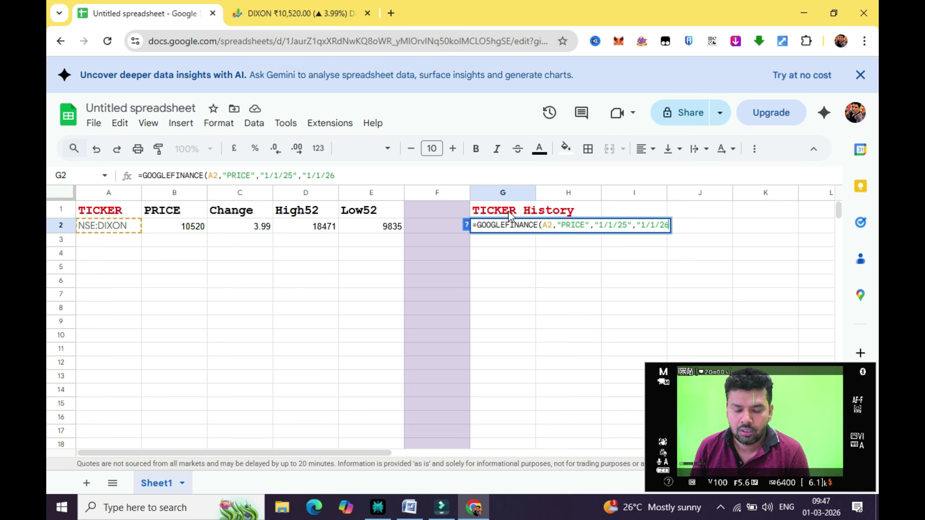
pyautogui.write('"')
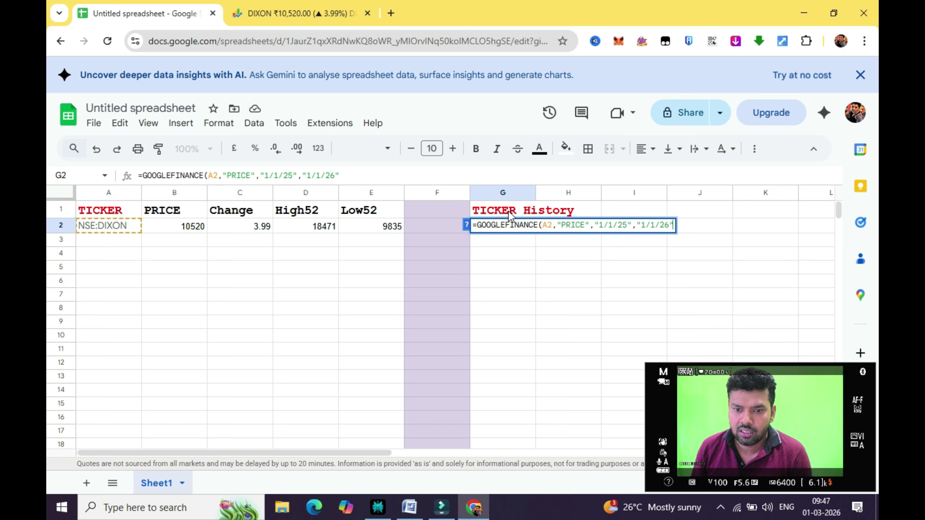
pyautogui.write(',')
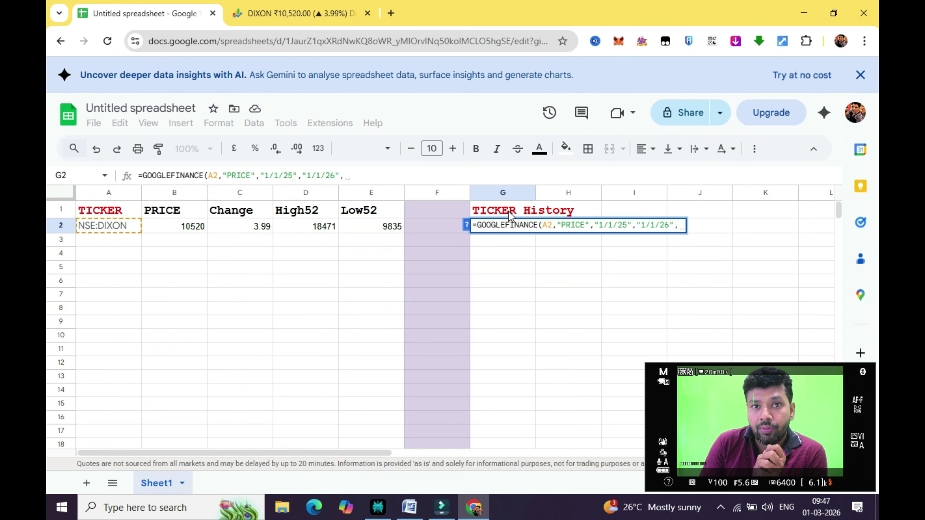
# Step: Check the remaining argument in the Word syntax document, then complete the G2 formula in the spreadsheet with the interval "WEEKLY"
pyautogui.click(409, 507)
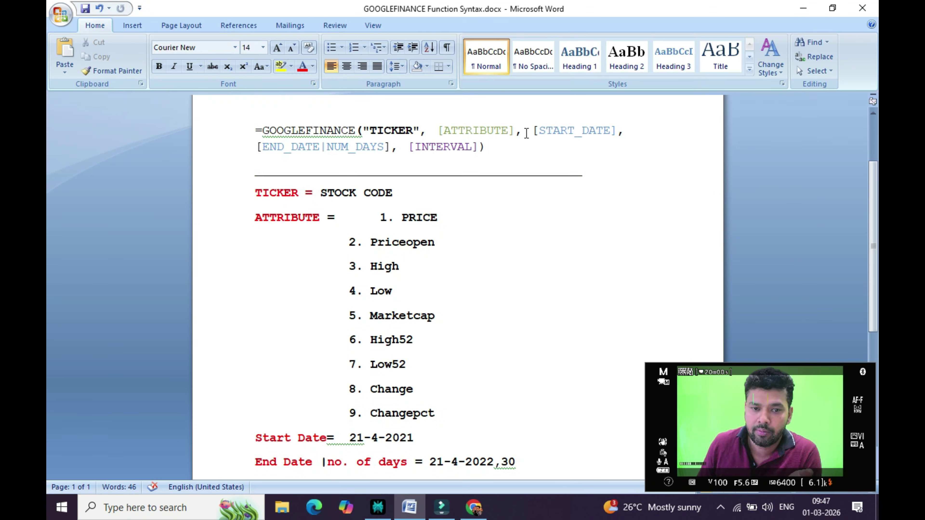
pyautogui.click(803, 9)
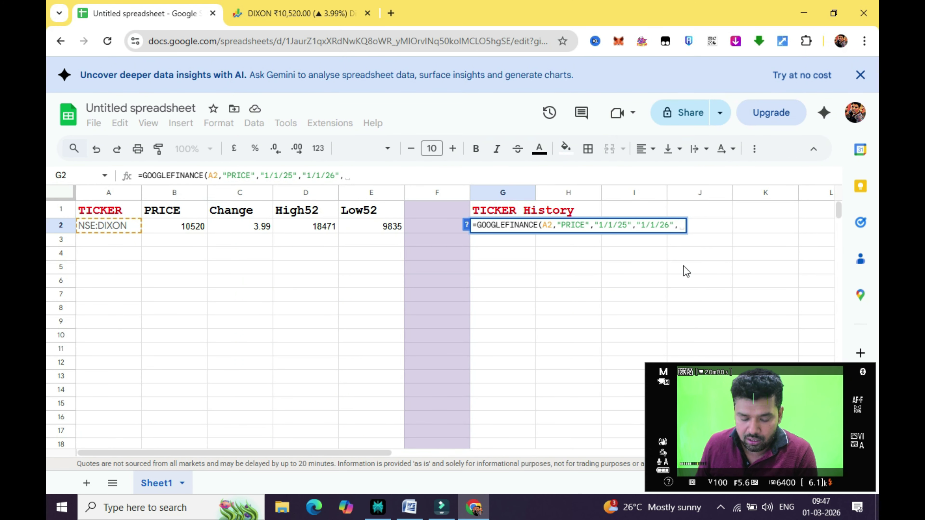
pyautogui.write('"WEE')
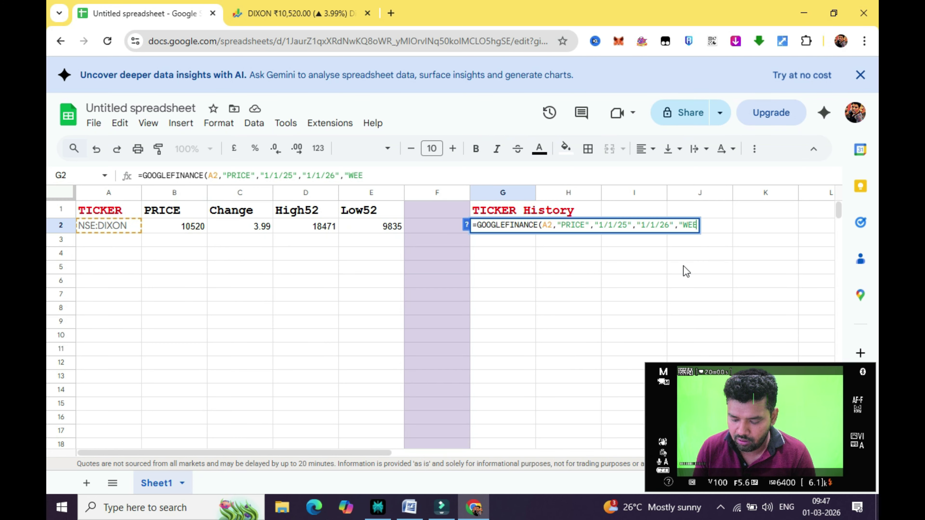
pyautogui.write('KLY')
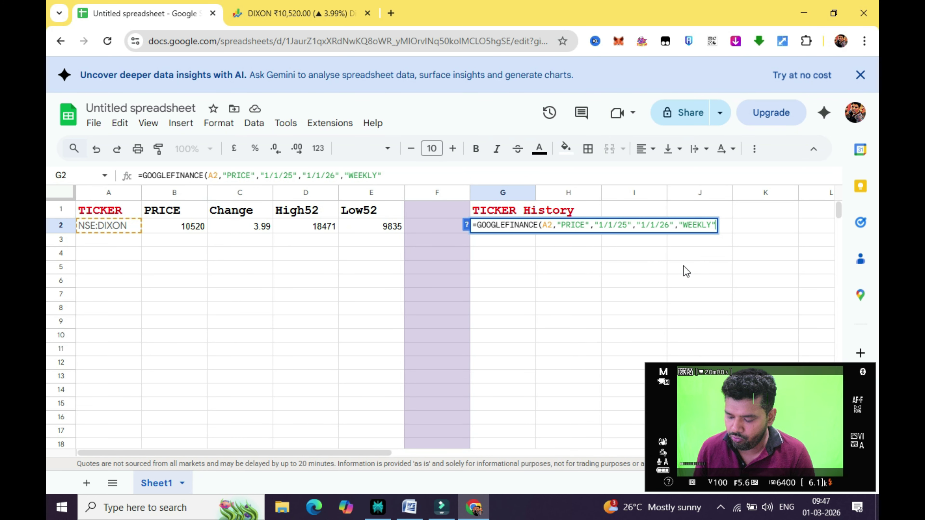
pyautogui.write('")')
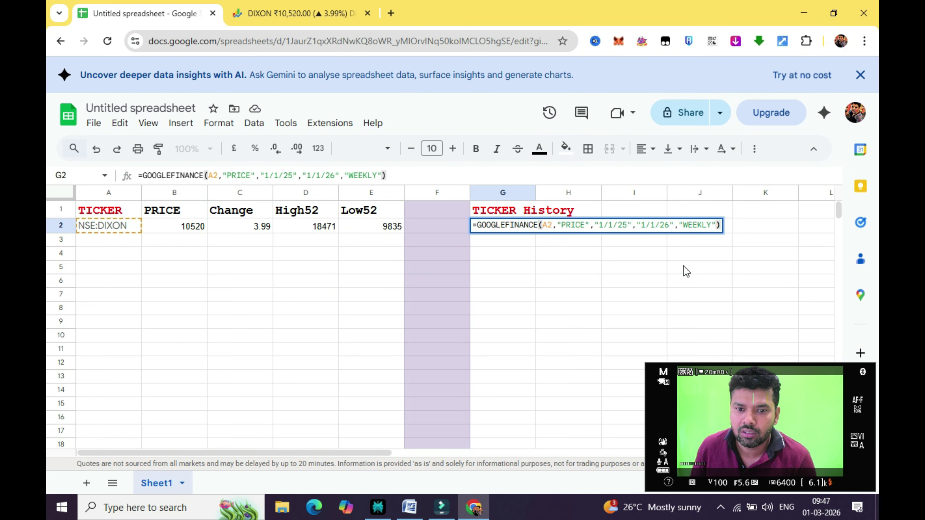
pyautogui.press('Return')
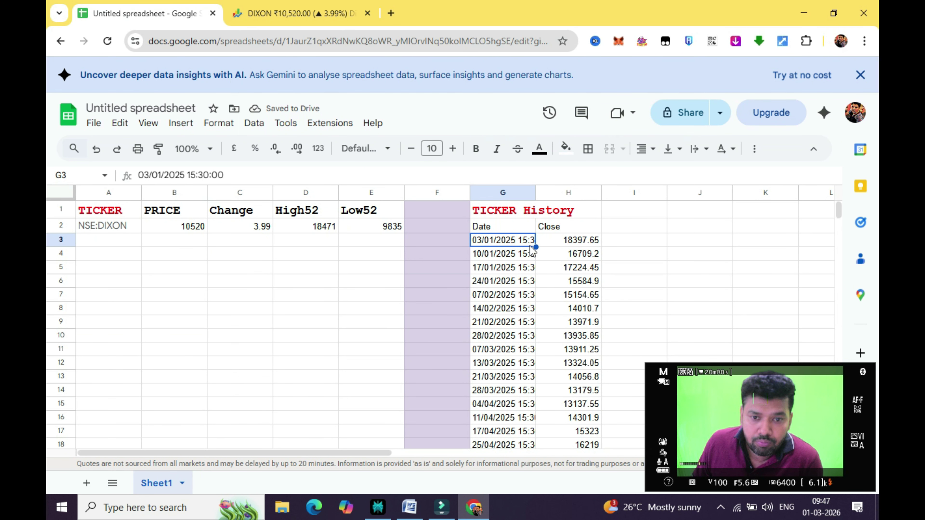
# Step: Change the interval argument of the G2 price history formula to "DAILY"
pyautogui.click(491, 227)
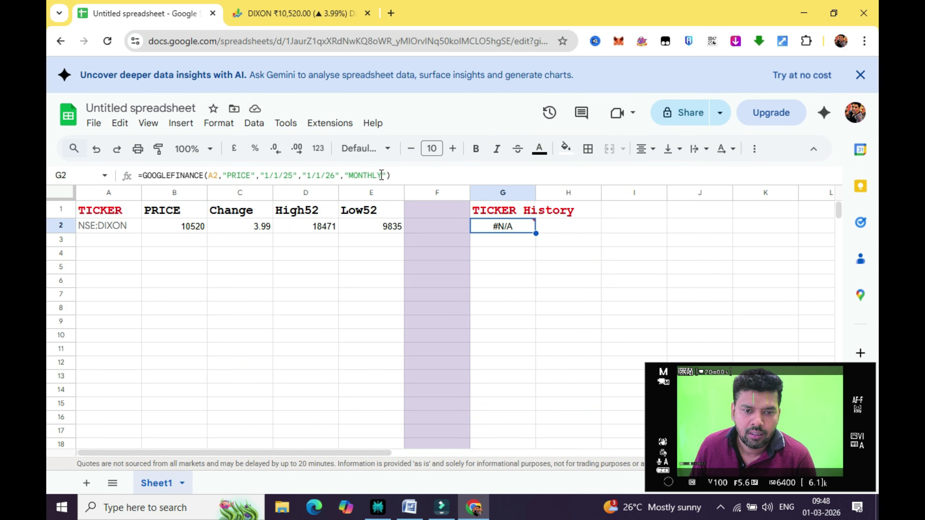
pyautogui.moveTo(381, 175); pyautogui.dragTo(347, 177)
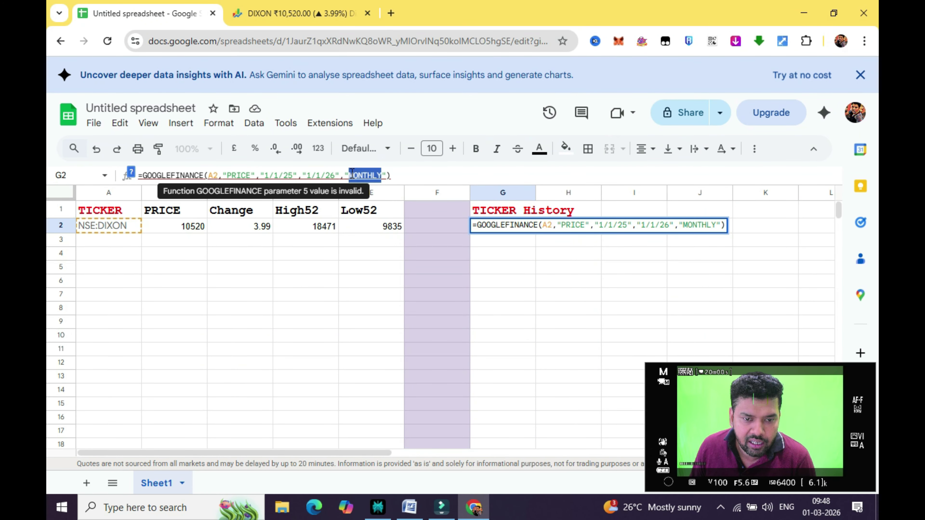
pyautogui.write('"DAILY')
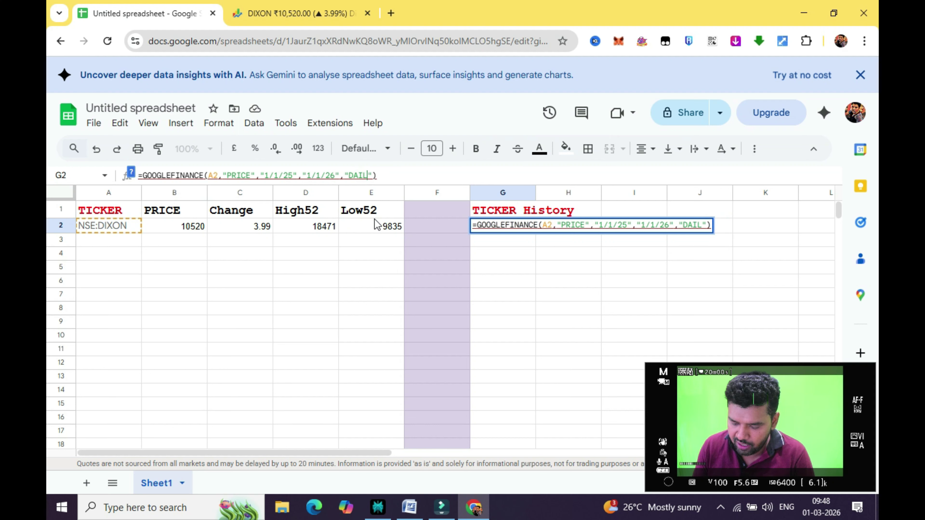
pyautogui.press('Return')
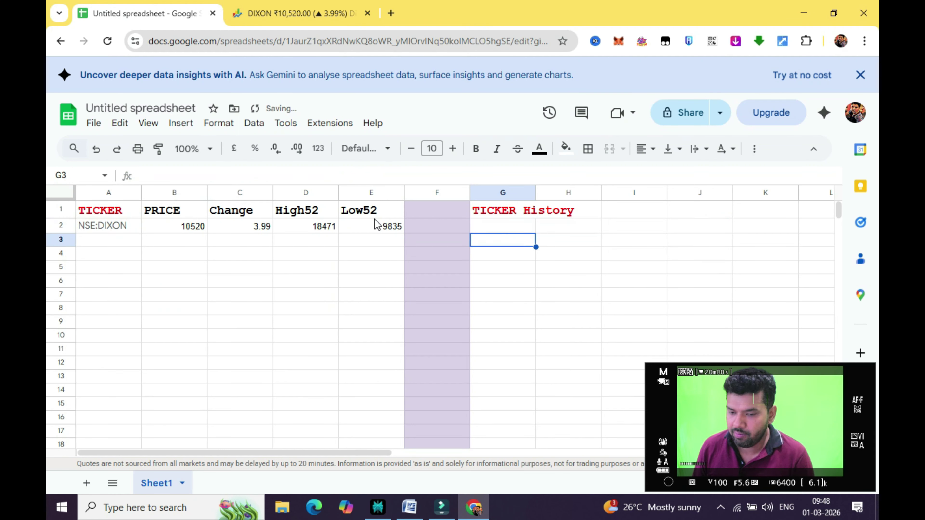
# Step: Replace the end date inside the quotation marks of the G2 formula with TODAY()
pyautogui.click(506, 230)
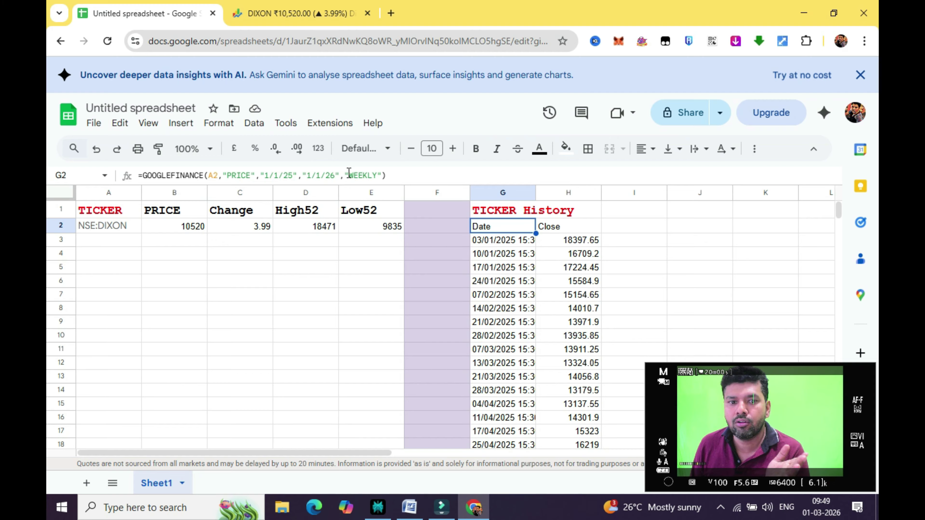
pyautogui.moveTo(335, 176); pyautogui.dragTo(306, 176)
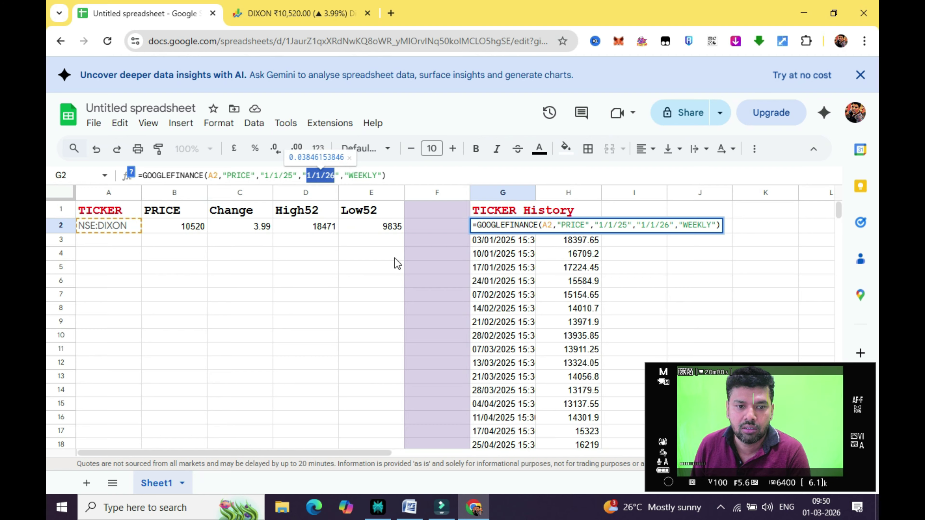
pyautogui.write('TODAY()')
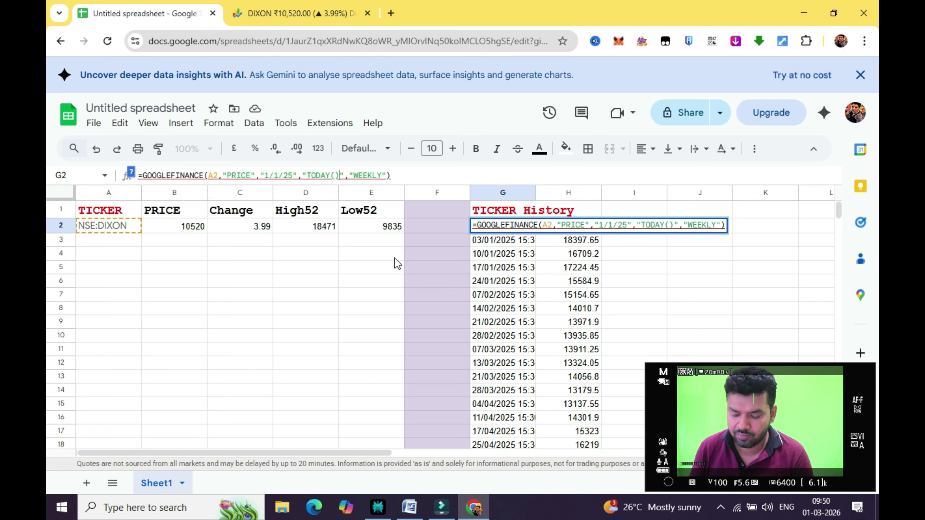
pyautogui.press('Return')
# Step: Remove the quotation marks around TODAY() so G2 reads =GOOGLEFINANCE(A2,"PRICE","1/1/25",TODAY(),"WEEKLY"), and reselect the cell
pyautogui.click(339, 175)
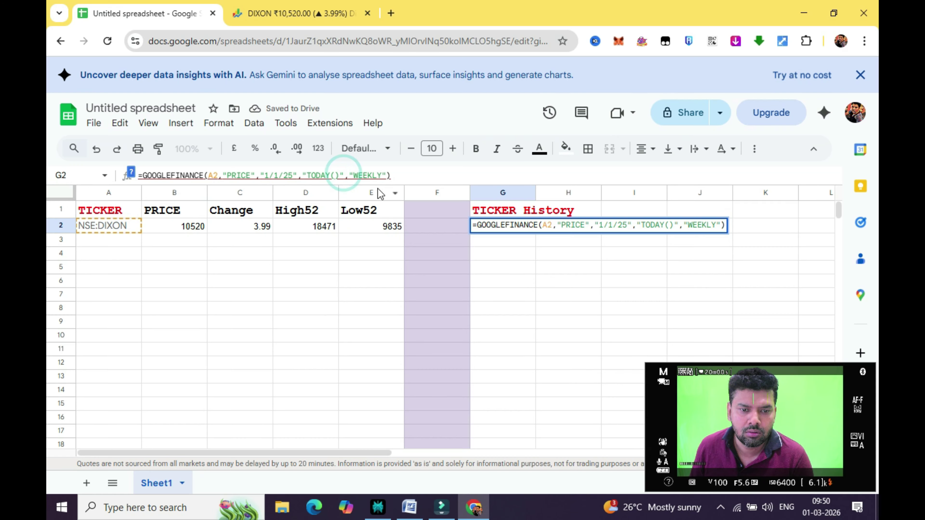
pyautogui.press('BackSpace')
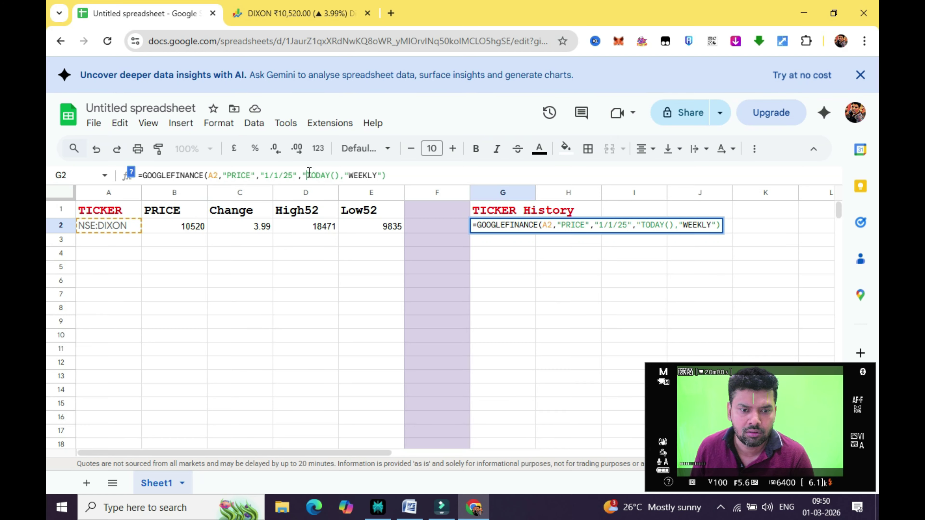
pyautogui.press('BackSpace')
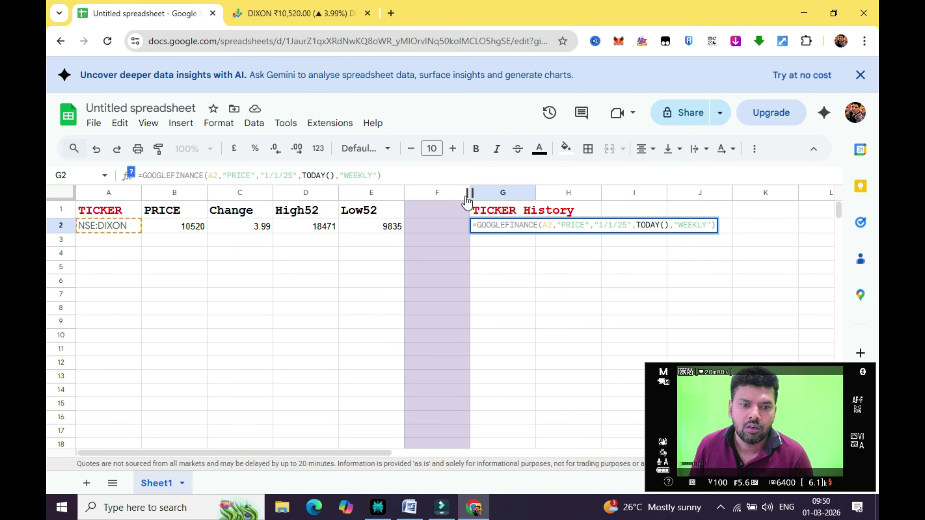
pyautogui.click(397, 176)
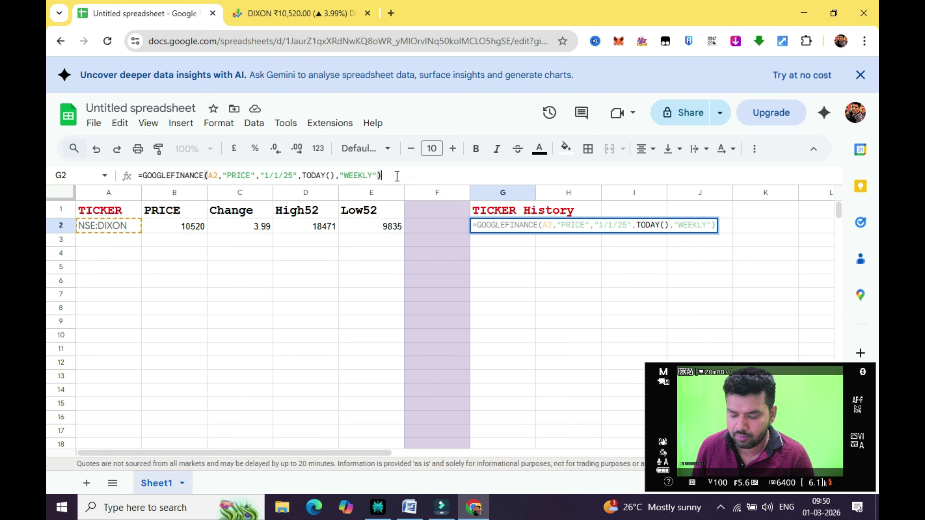
pyautogui.press('Return')
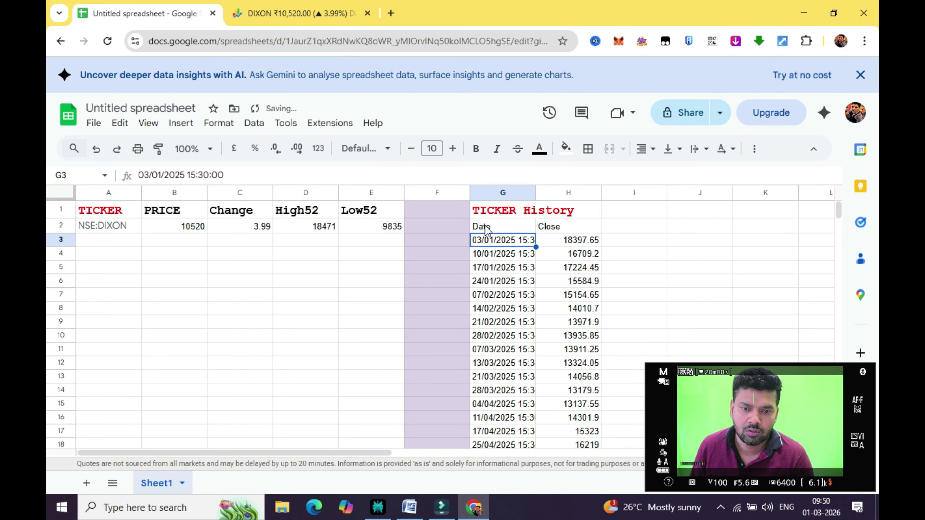
pyautogui.click(500, 230)
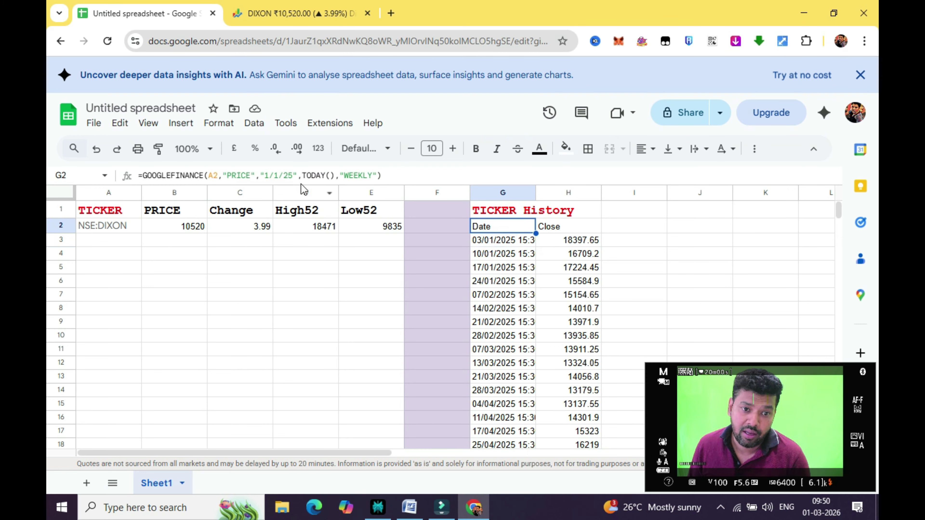
# Step: Replace the start date "1/1/25" in the G2 price history formula with TODAY()-30
pyautogui.moveTo(298, 176); pyautogui.dragTo(264, 181)
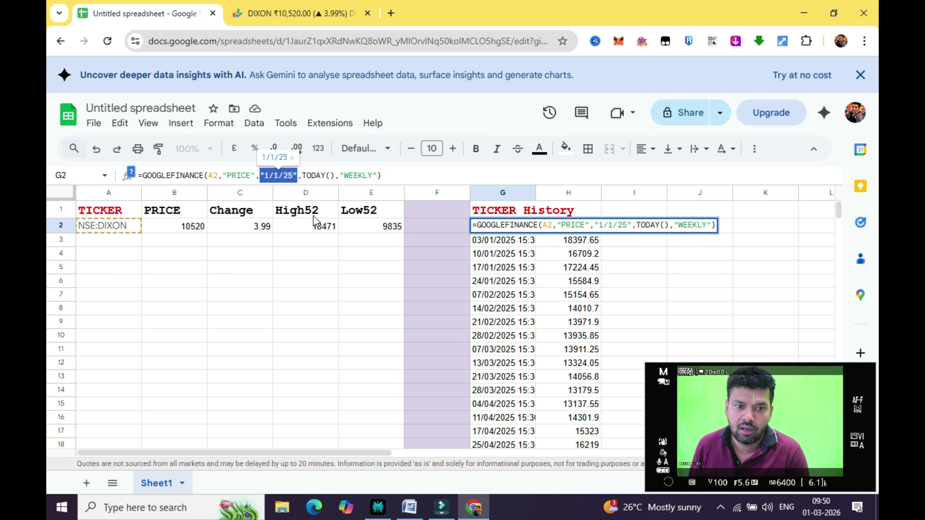
pyautogui.write('TODAY')
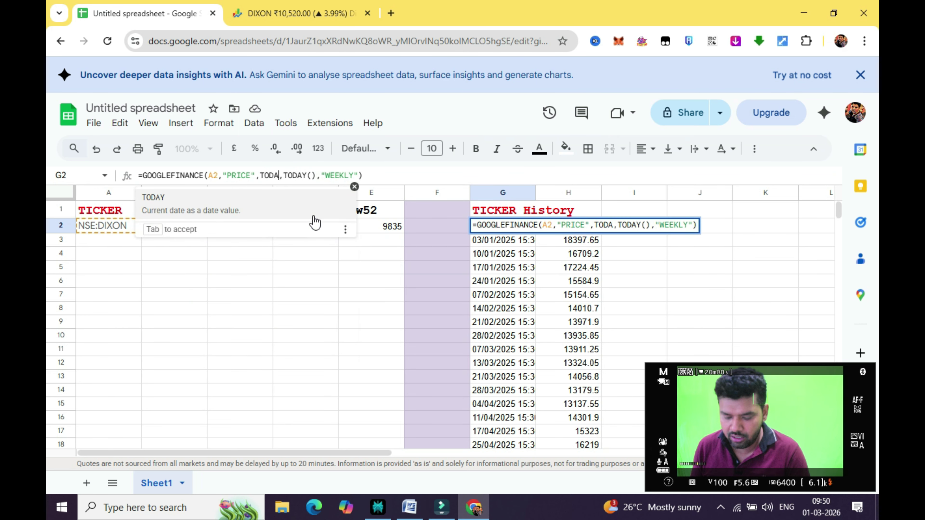
pyautogui.write('()-')
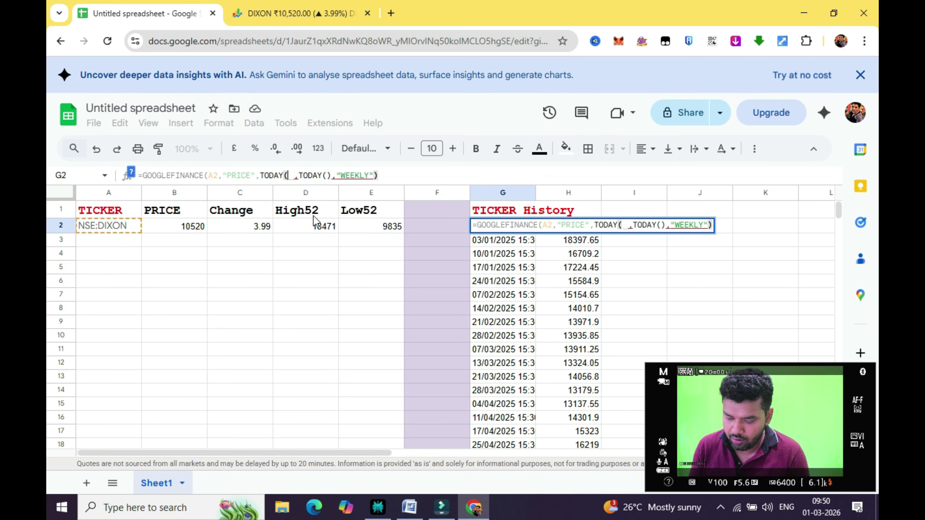
pyautogui.write('30')
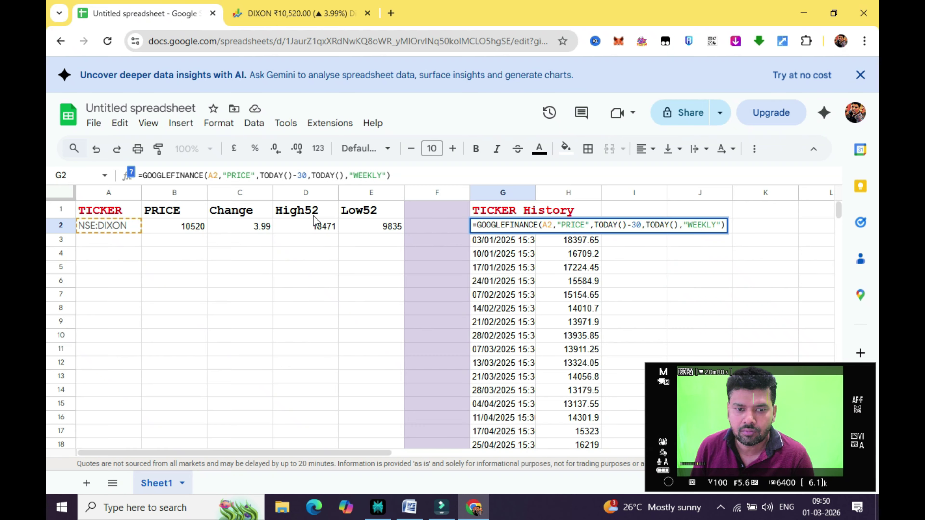
pyautogui.press('Return')
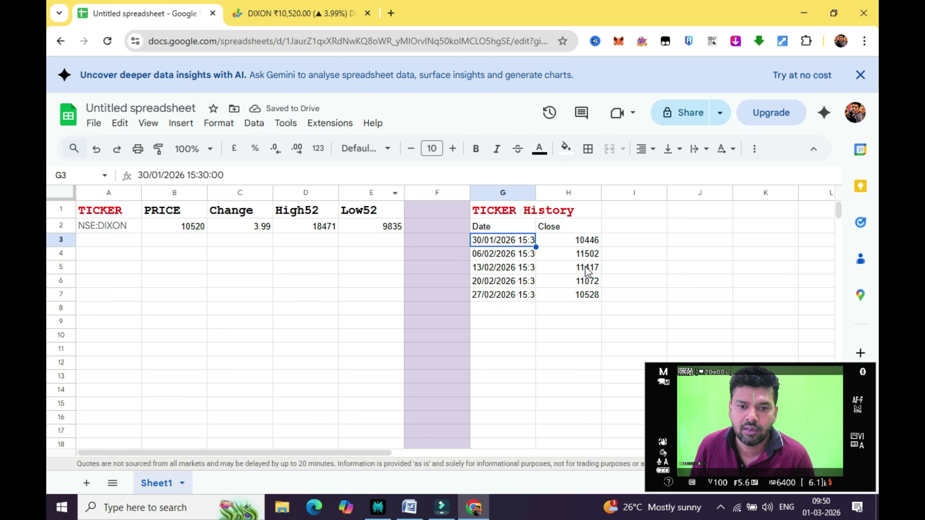
# Step: Change the start date argument of the G2 formula to TODAY()-60
pyautogui.click(512, 226)
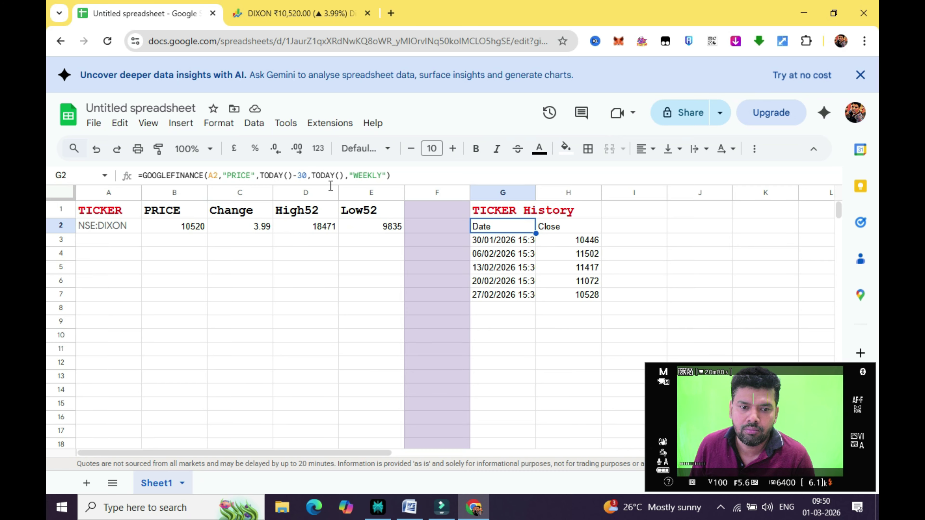
pyautogui.doubleClick(302, 175)
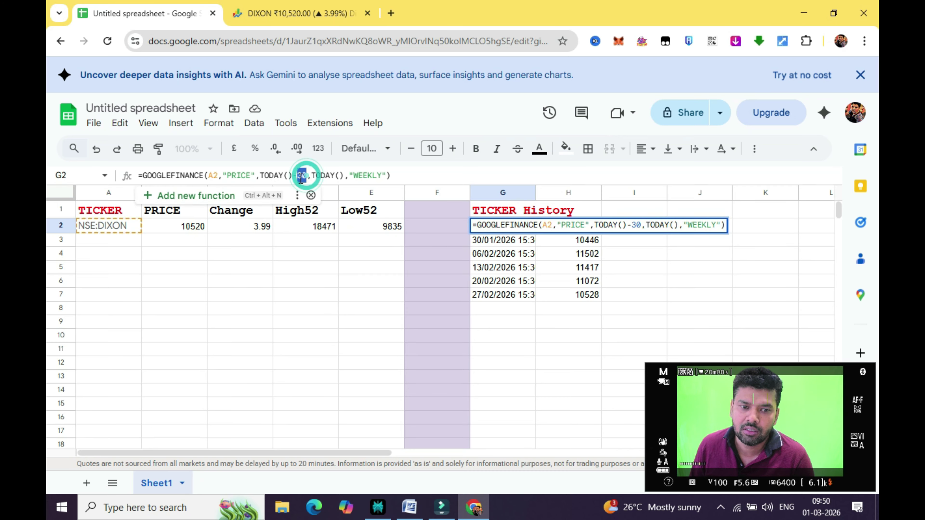
pyautogui.write('60')
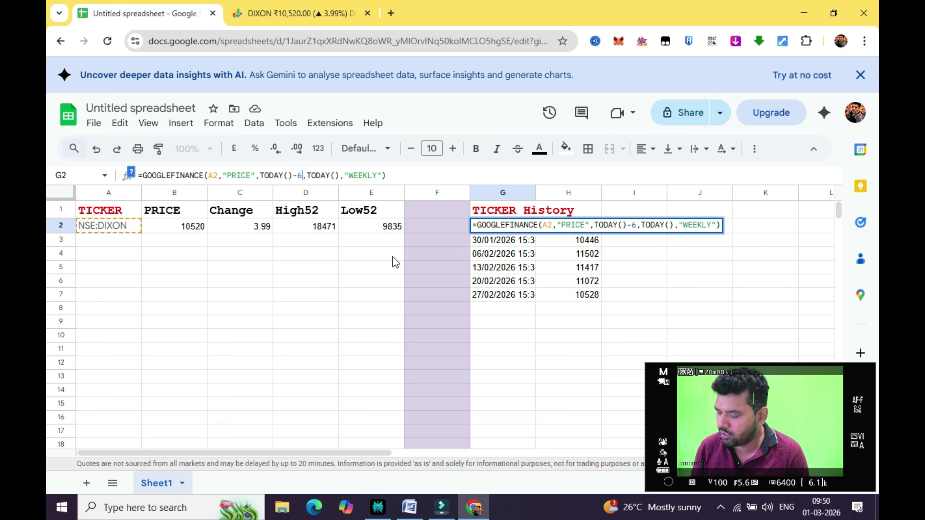
pyautogui.press('Return')
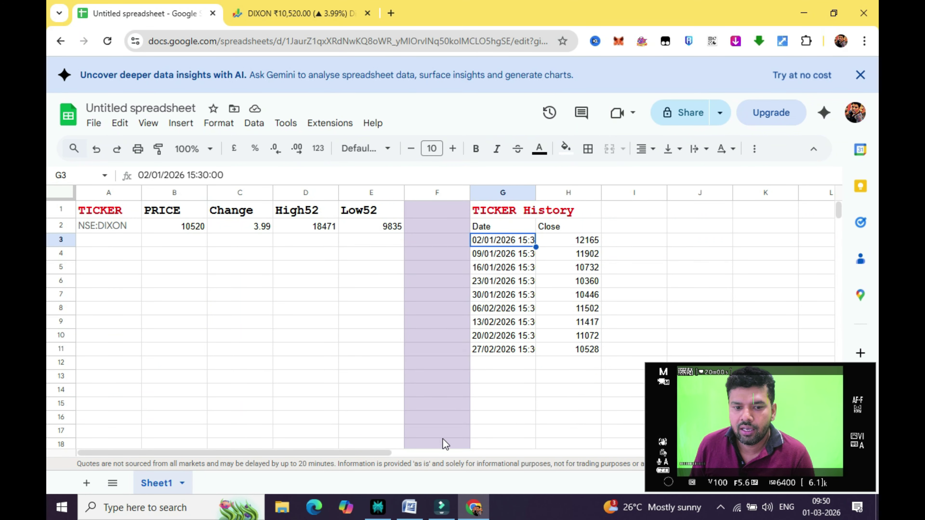
# Step: Check the date arguments in the Word syntax document, then replace the start date in the spreadsheet's G2 formula with "3/4/20"
pyautogui.click(413, 510)
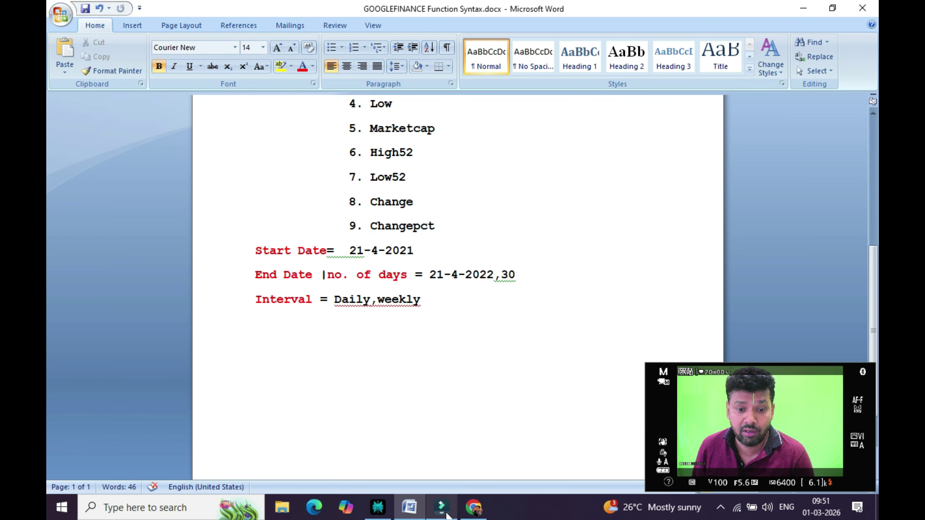
pyautogui.click(473, 507)
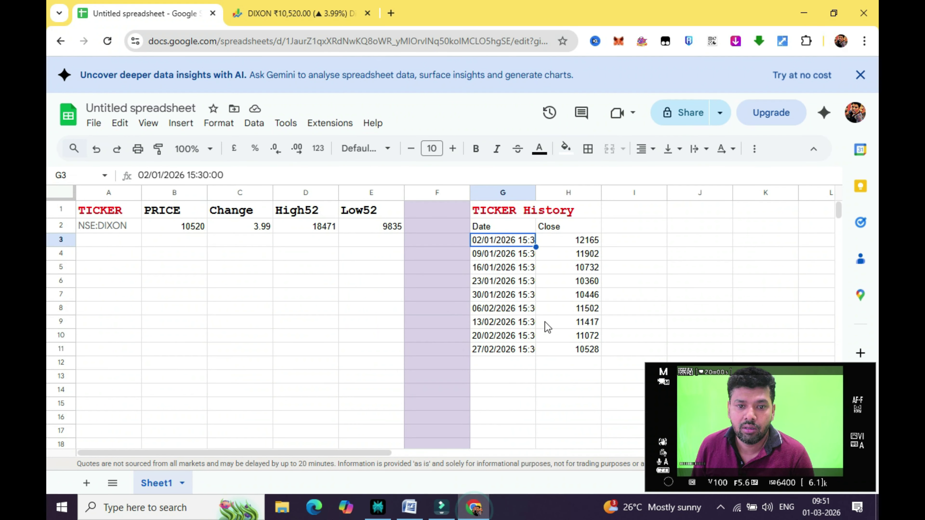
pyautogui.click(497, 229)
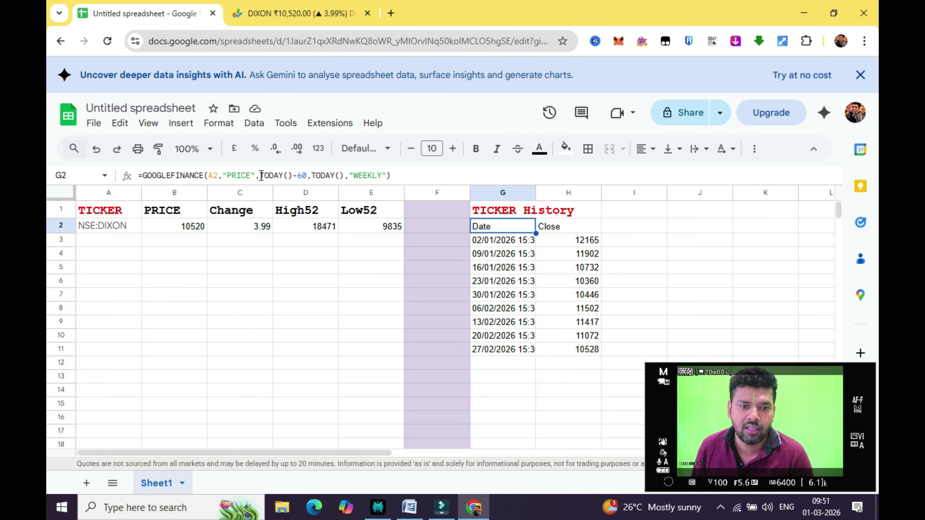
pyautogui.moveTo(261, 175); pyautogui.dragTo(306, 175)
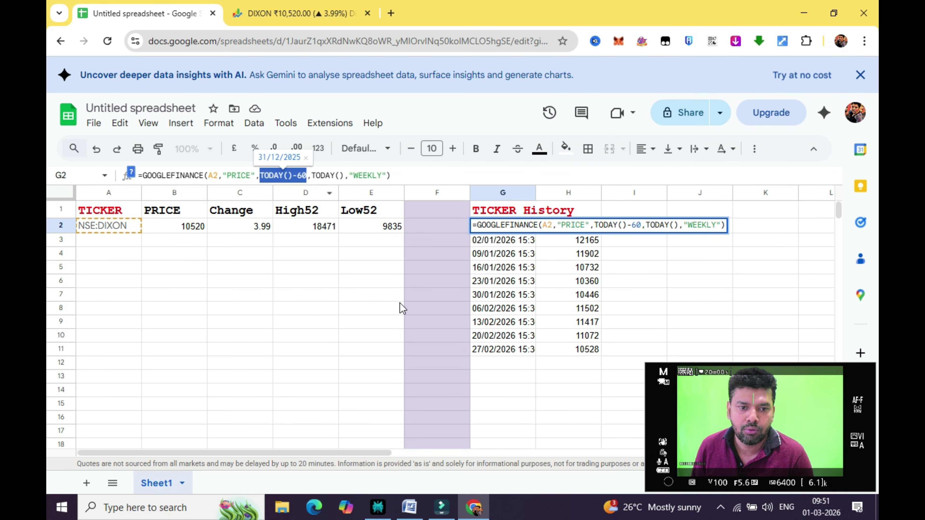
pyautogui.write('3/')
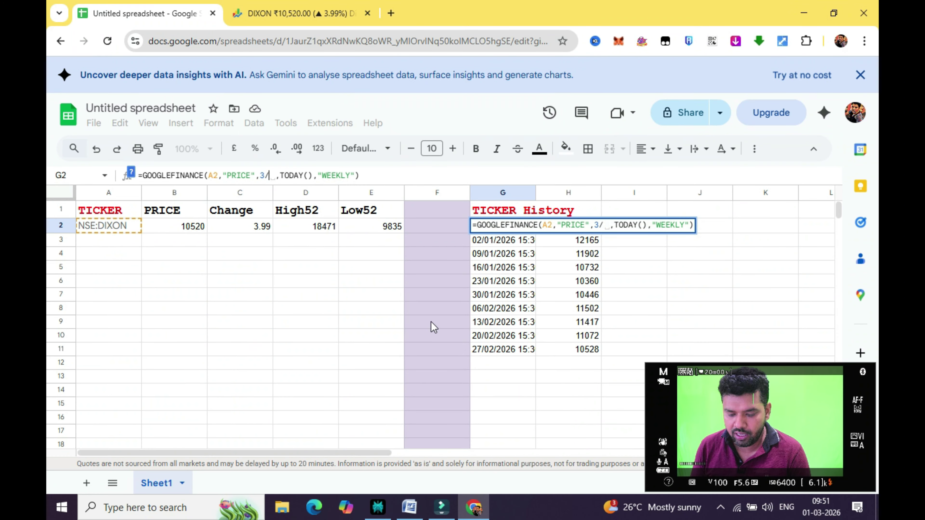
pyautogui.write('4/20')
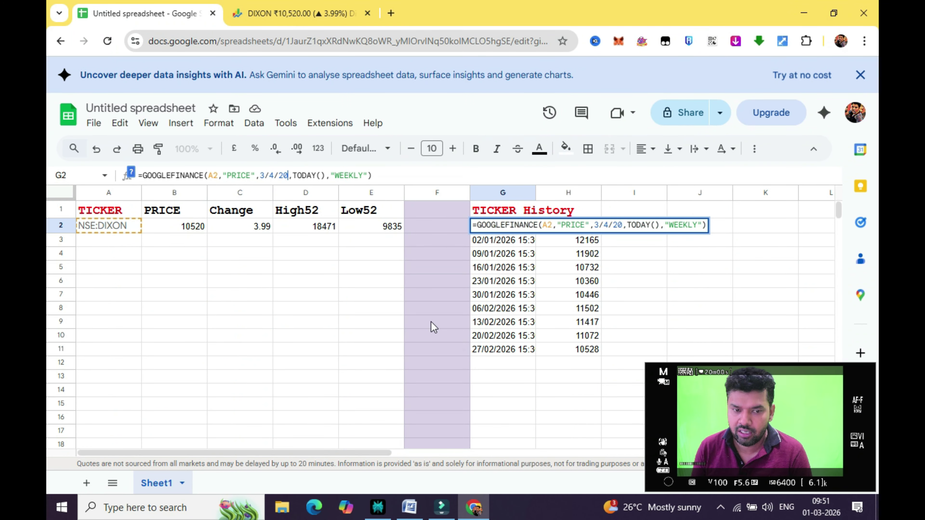
pyautogui.write('"')
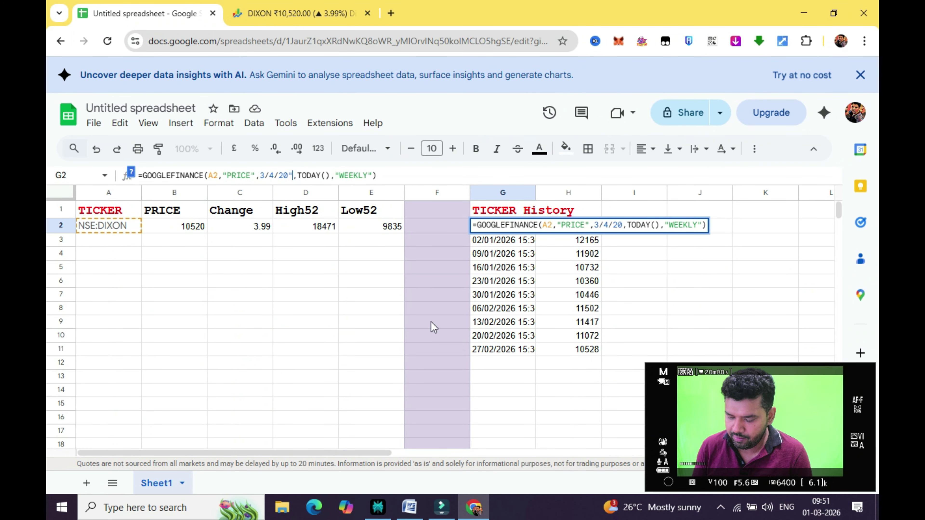
pyautogui.click(261, 172)
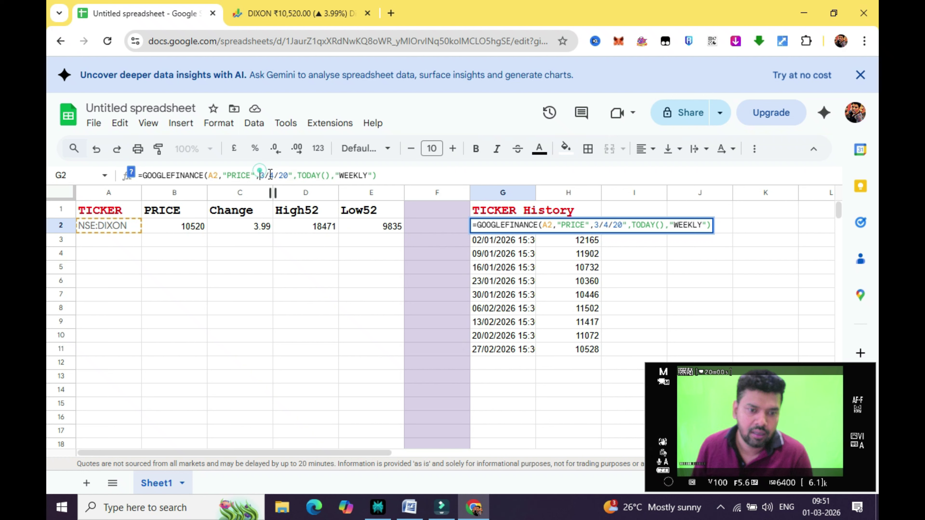
pyautogui.write('"')
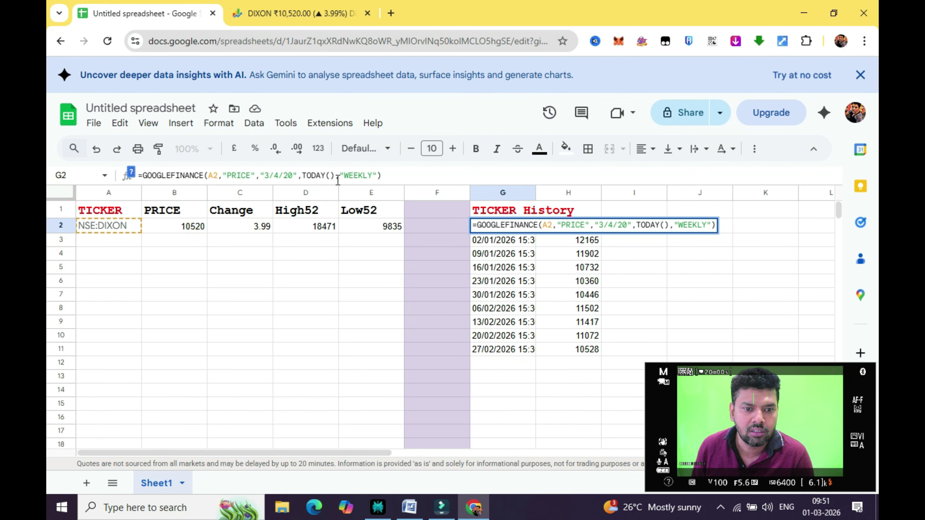
# Step: Replace TODAY() as the G2 formula's end argument with 60, commit the formula, and reselect the cell
pyautogui.moveTo(334, 175); pyautogui.dragTo(302, 178)
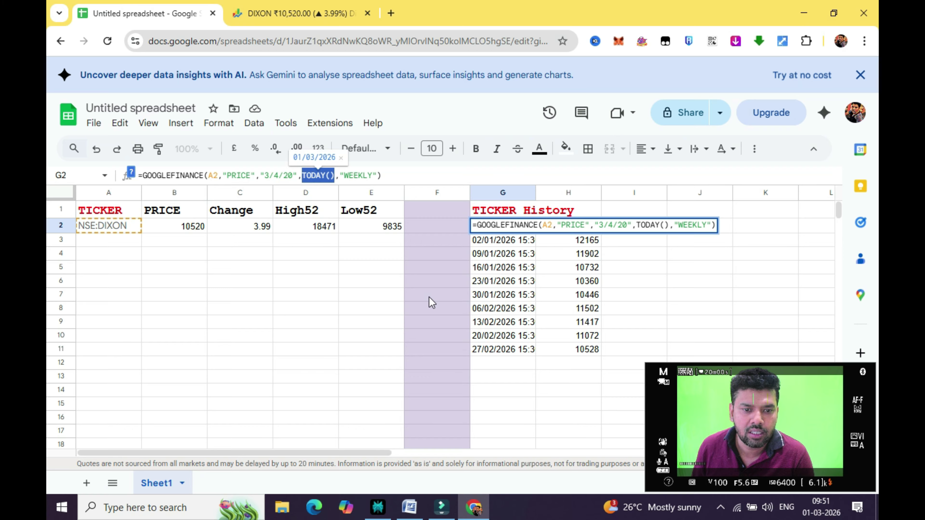
pyautogui.write('60')
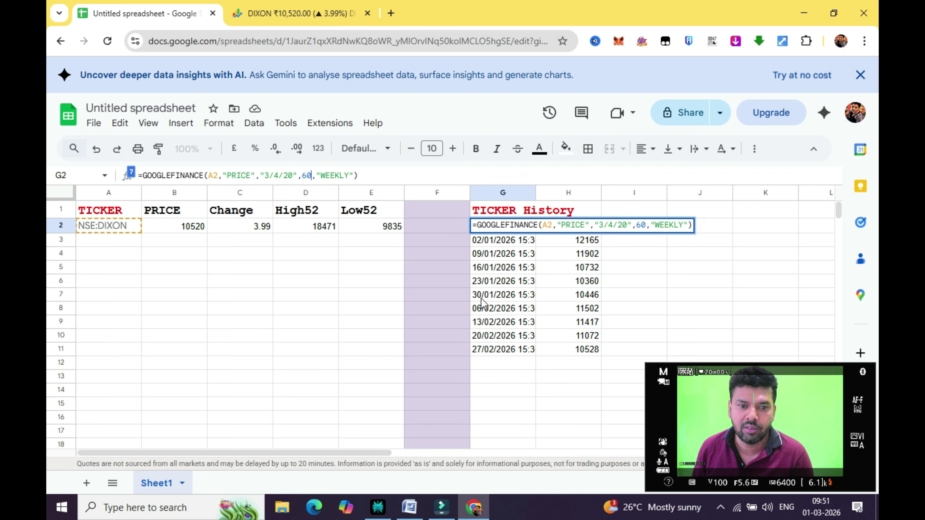
pyautogui.press('Return')
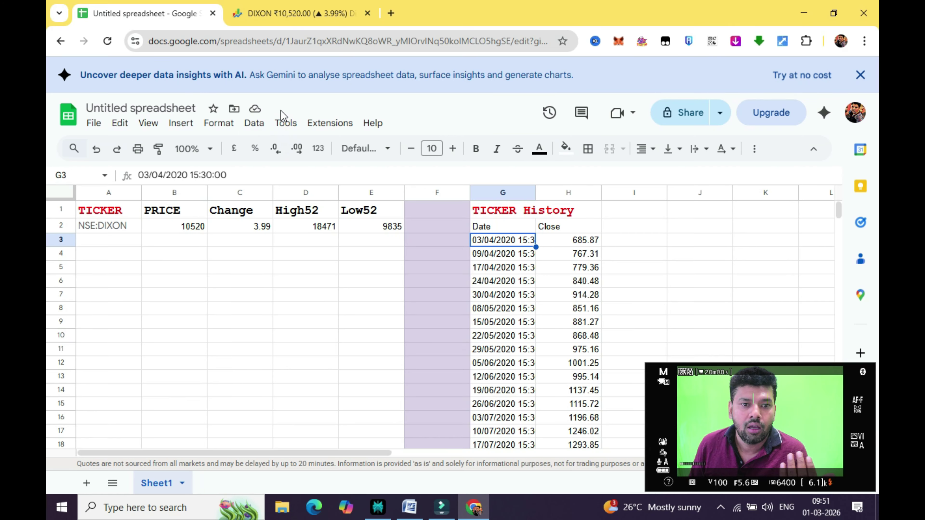
pyautogui.click(489, 228)
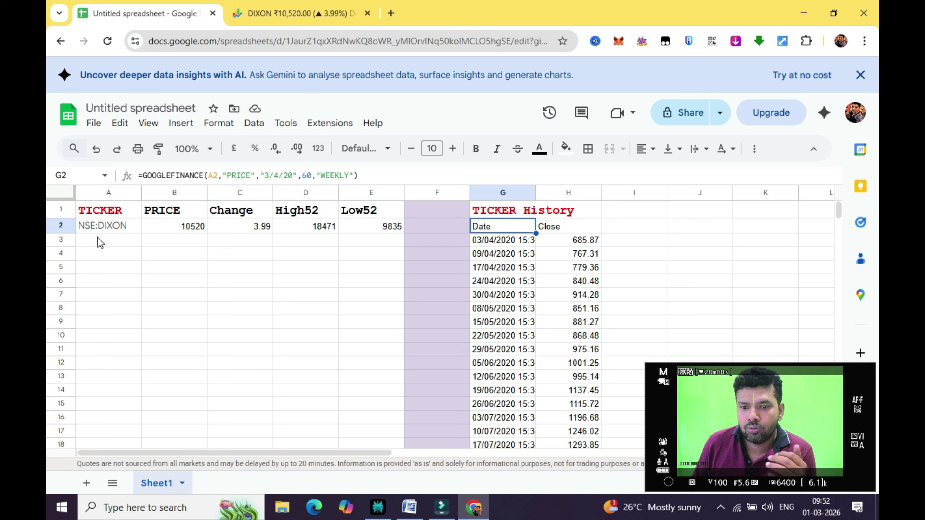
# Step: Enter the ticker RELIANCE in cell A3, below NSE:DIXON
pyautogui.click(88, 239)
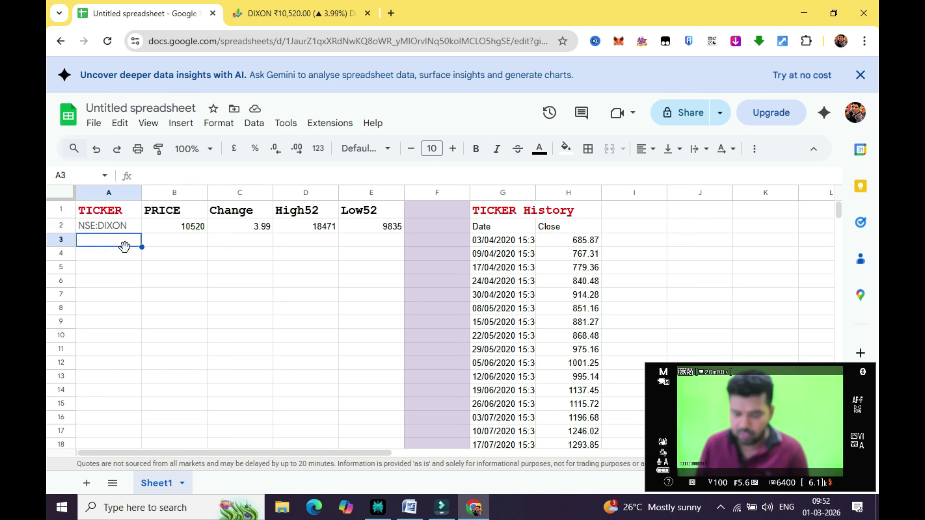
pyautogui.write('REL')
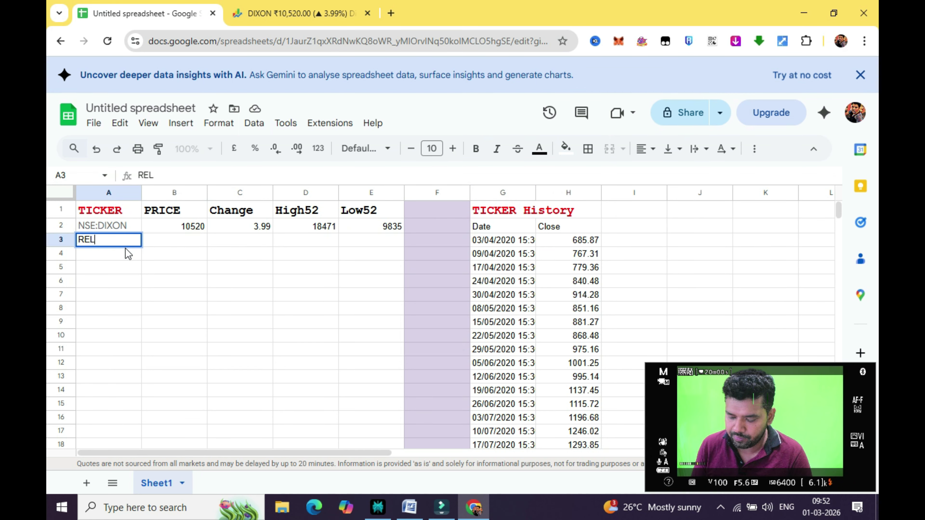
pyautogui.write('IANCE')
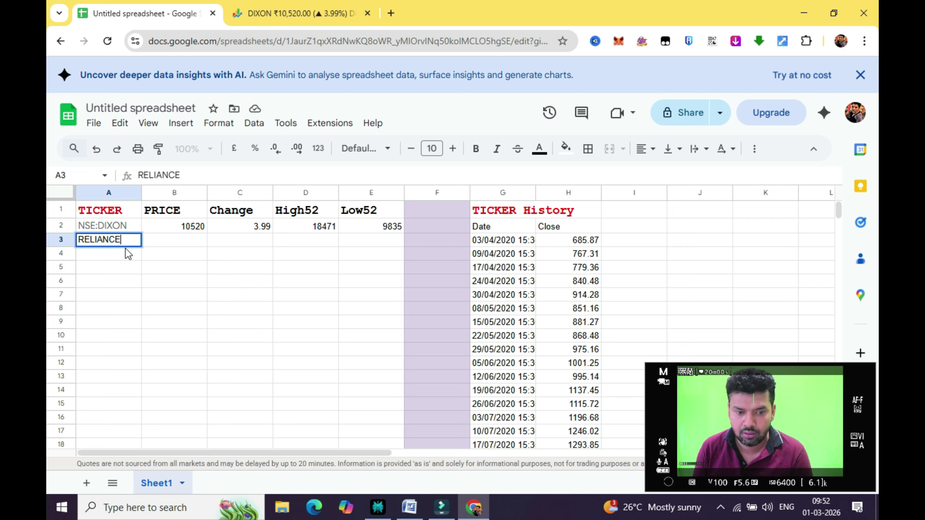
pyautogui.click(162, 243)
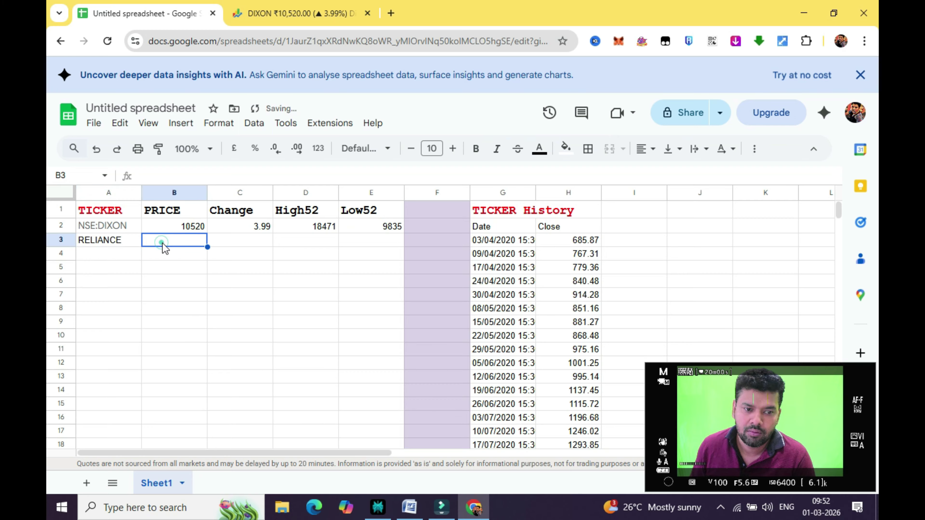
# Step: Fill the PRICE, Change, High52 and Low52 formulas from B2:E2 down into row 3 for the RELIANCE ticker
pyautogui.click(191, 230)
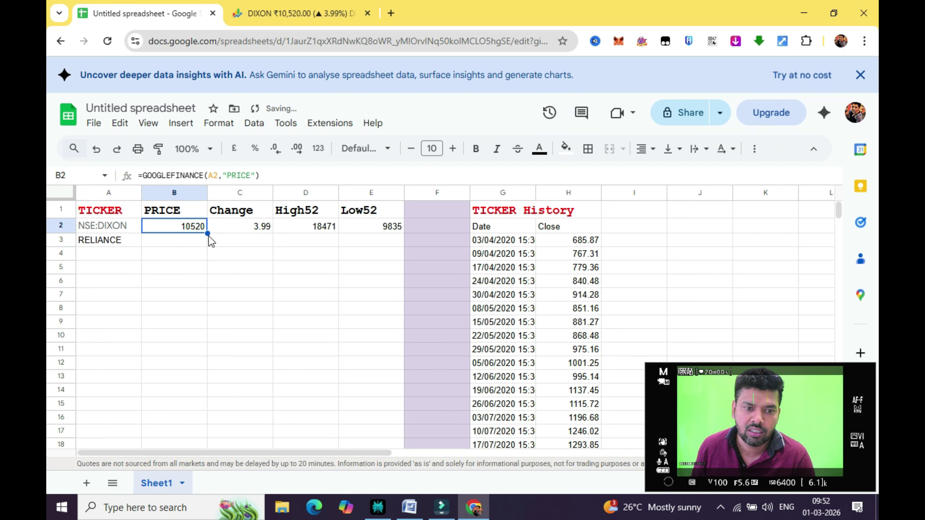
pyautogui.moveTo(207, 233); pyautogui.dragTo(207, 245)
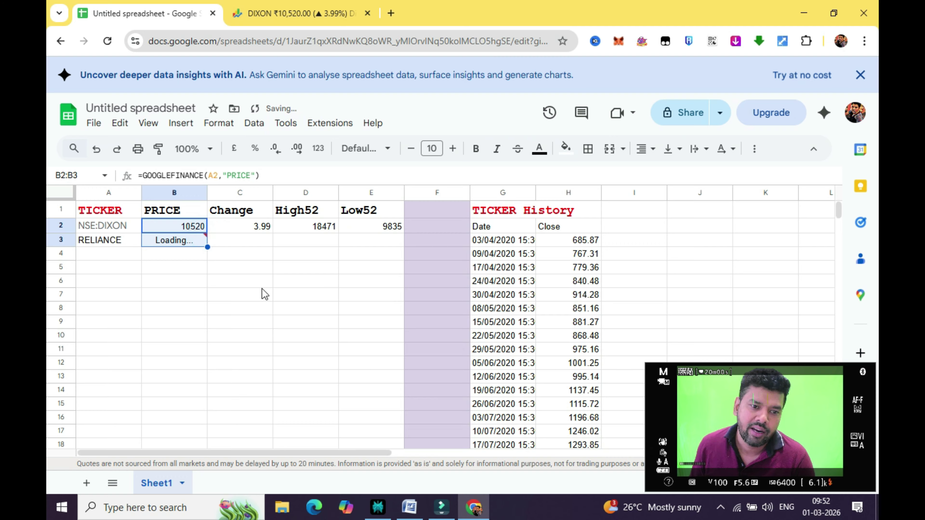
pyautogui.click(254, 227)
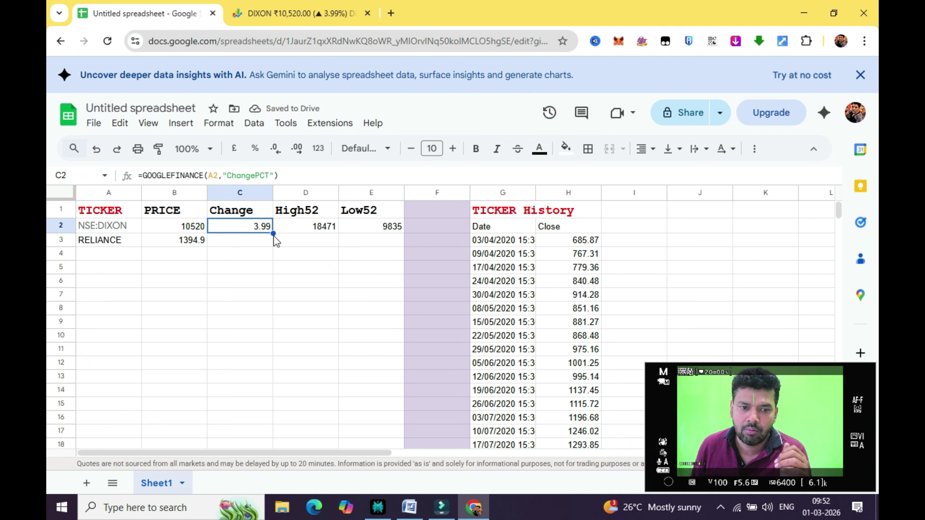
pyautogui.moveTo(273, 233); pyautogui.dragTo(274, 244)
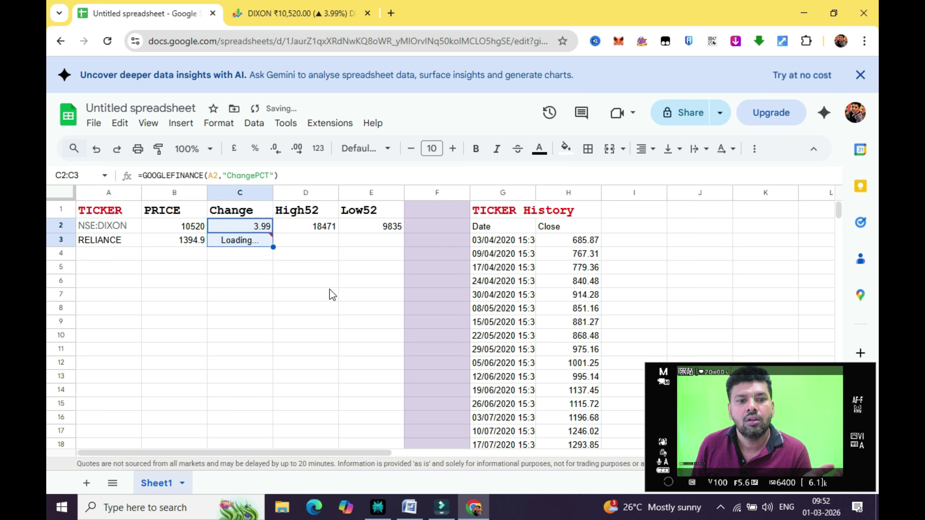
pyautogui.click(318, 227)
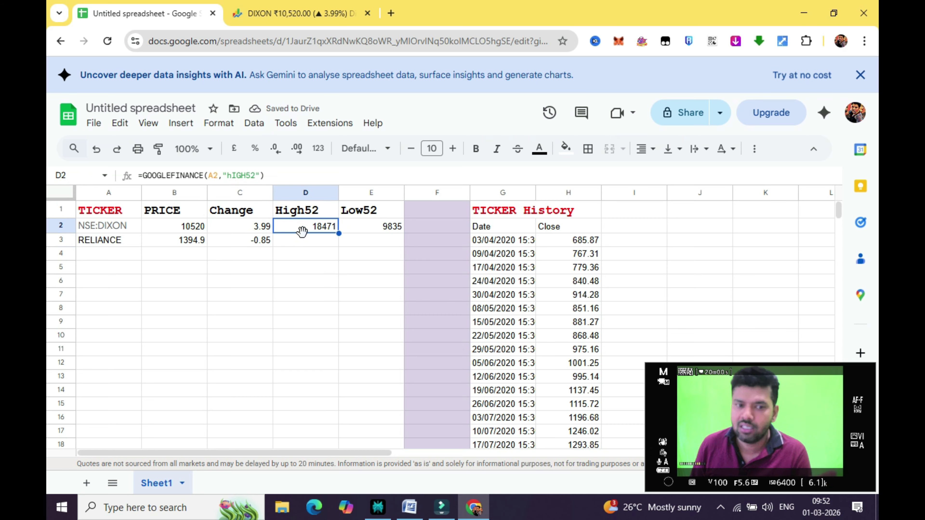
pyautogui.moveTo(338, 234); pyautogui.dragTo(337, 243)
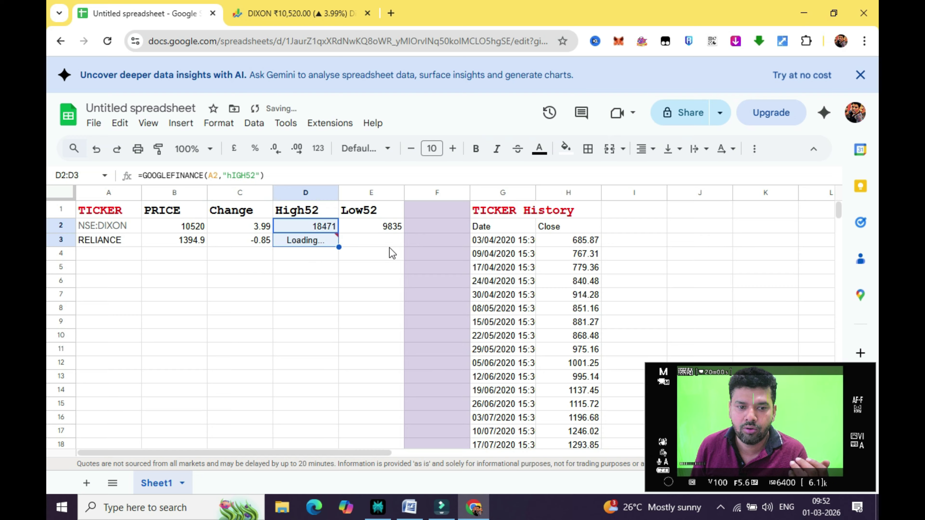
pyautogui.click(388, 227)
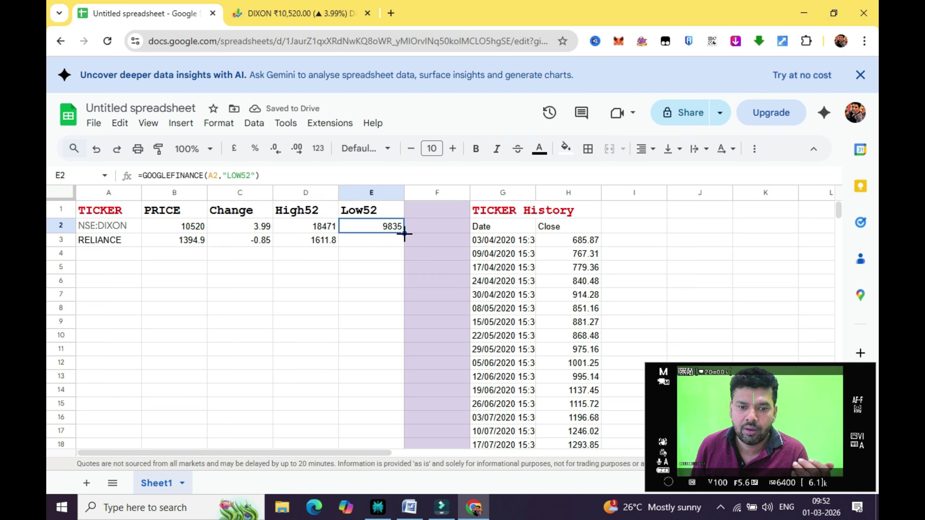
pyautogui.moveTo(404, 234); pyautogui.dragTo(405, 240)
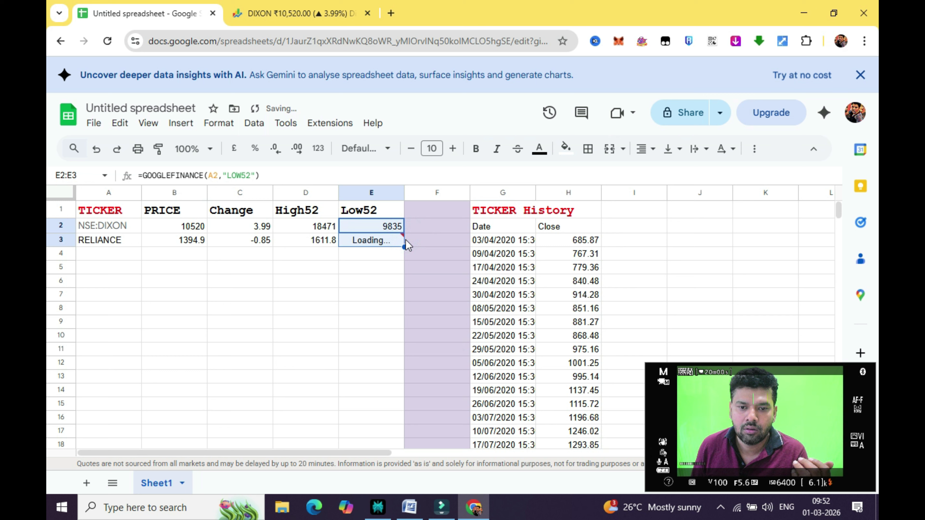
# Step: Change the ticker reference in the G2 price history formula to A3
pyautogui.click(504, 227)
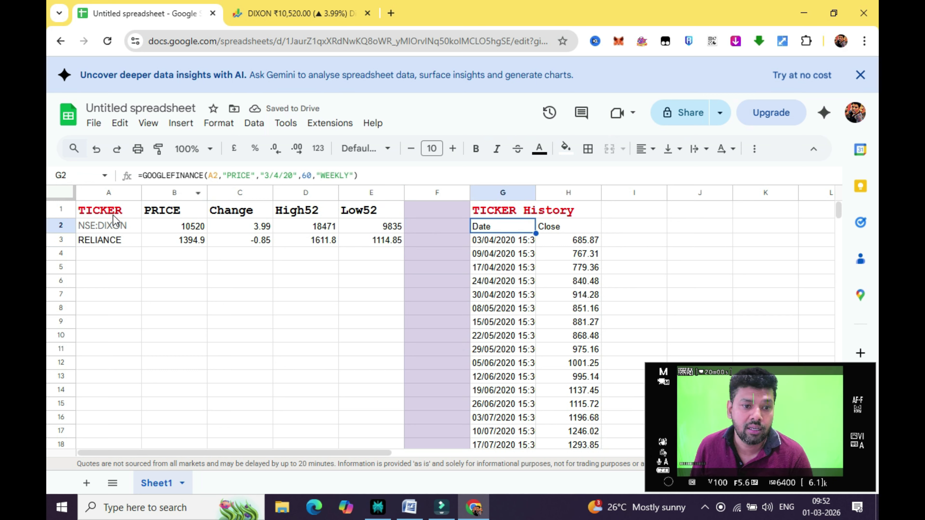
pyautogui.click(217, 176)
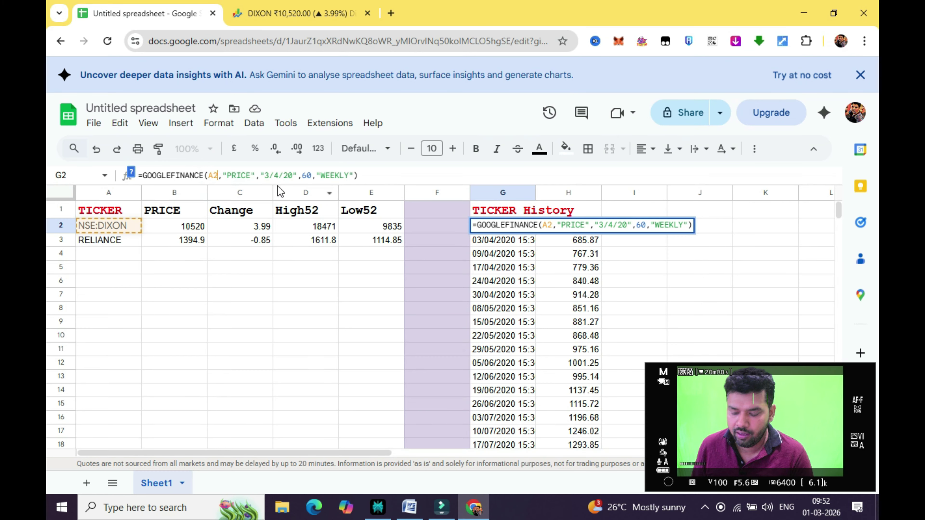
pyautogui.press('BackSpace')
pyautogui.write('3')
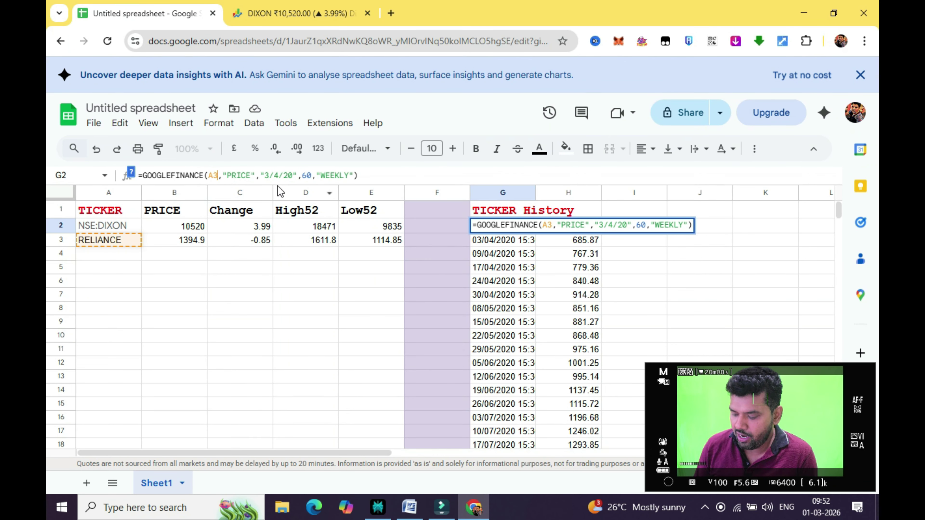
pyautogui.press('Return')
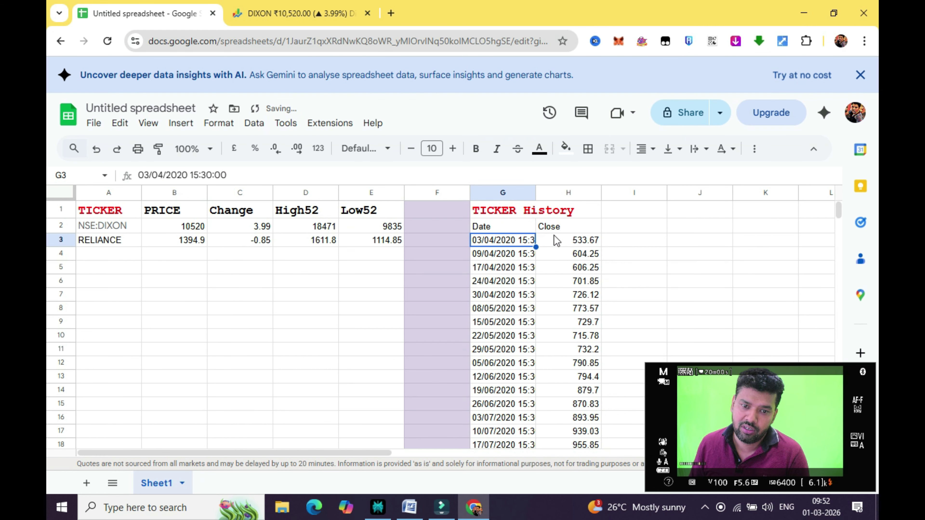